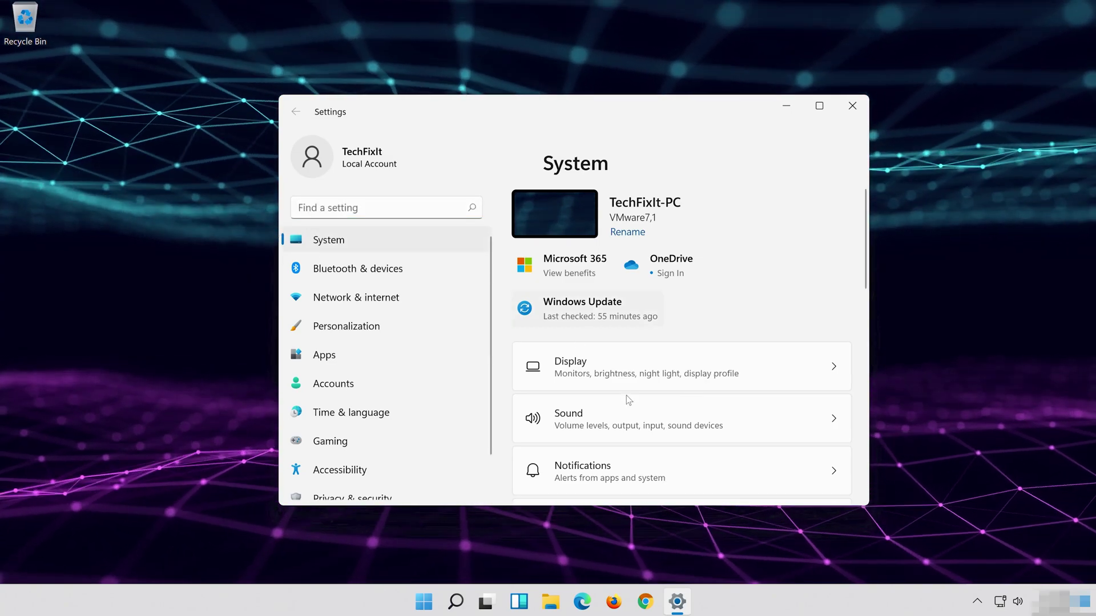
Step: Run the Playing Audio troubleshooter from the other troubleshooters in the system settings
scroll(626, 396, "down", 10)
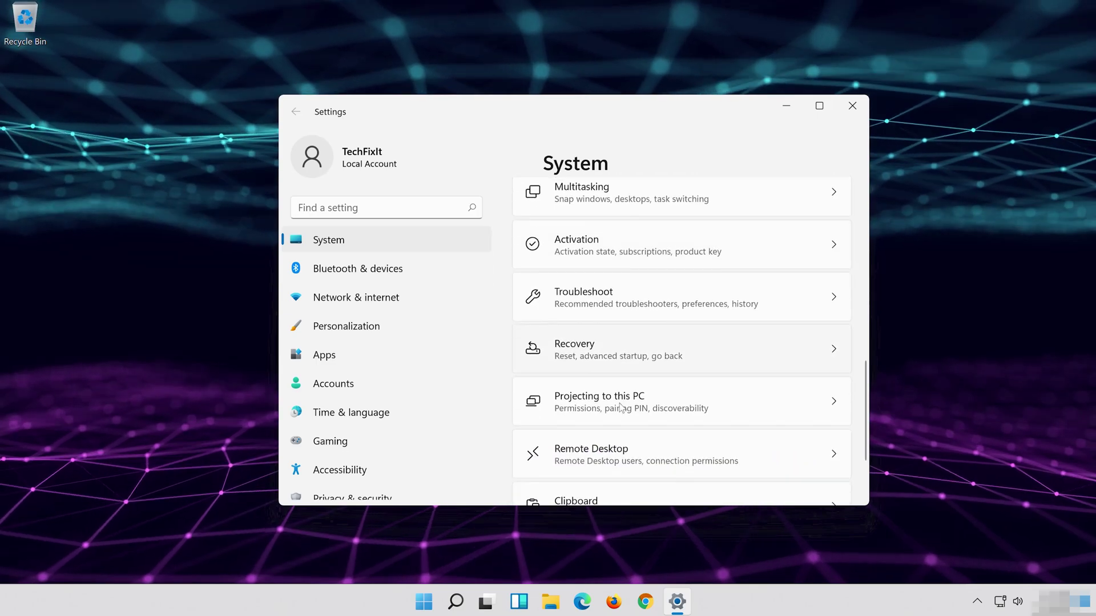
scroll(621, 406, "down", 3)
scroll(621, 407, "up", 3)
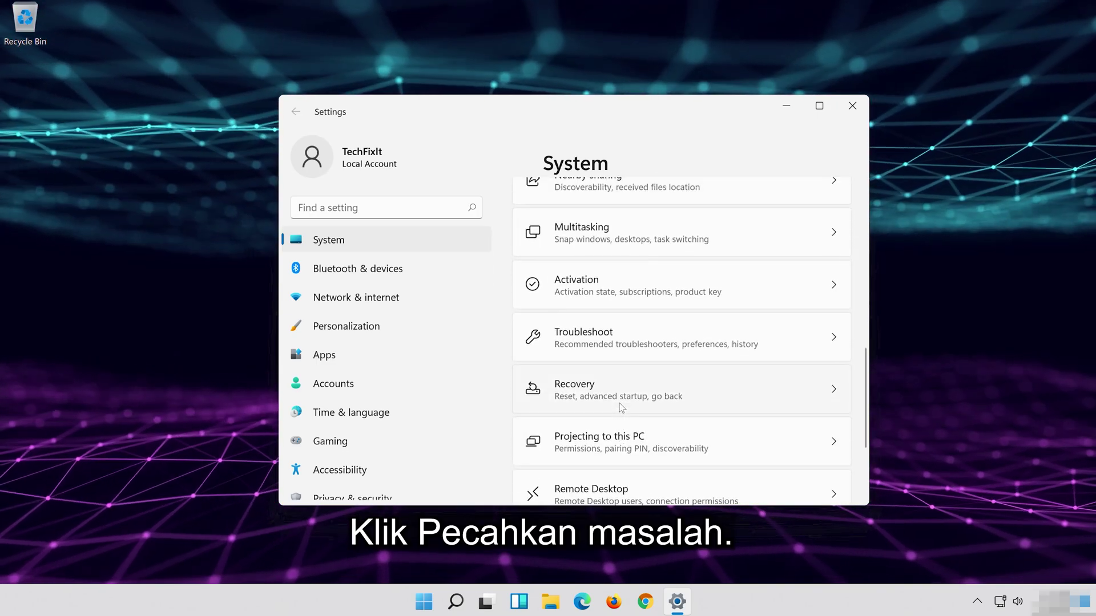
left_click(680, 343)
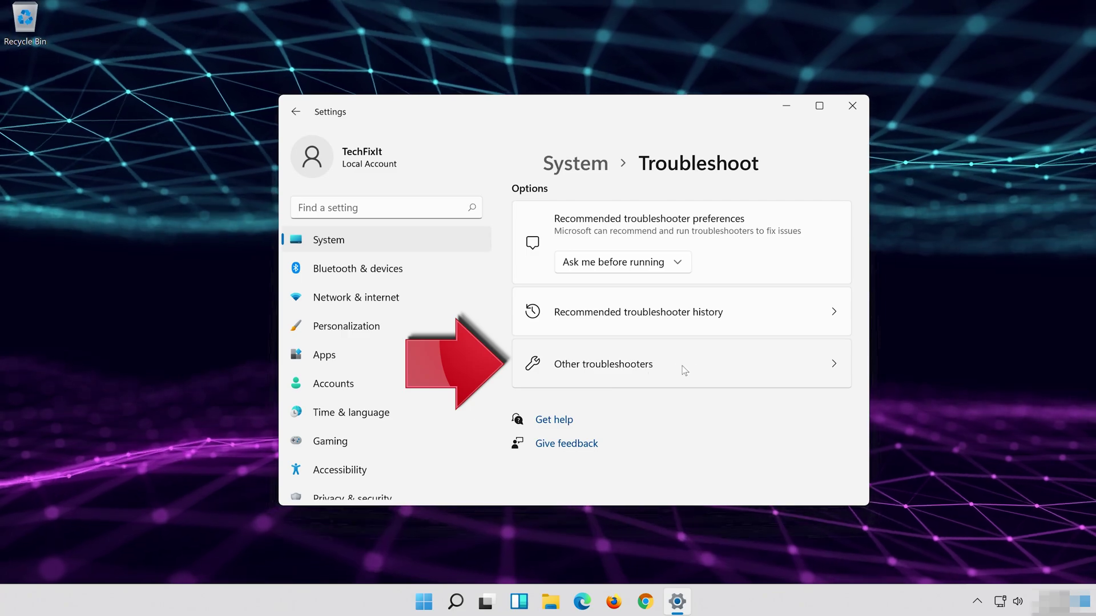
left_click(688, 369)
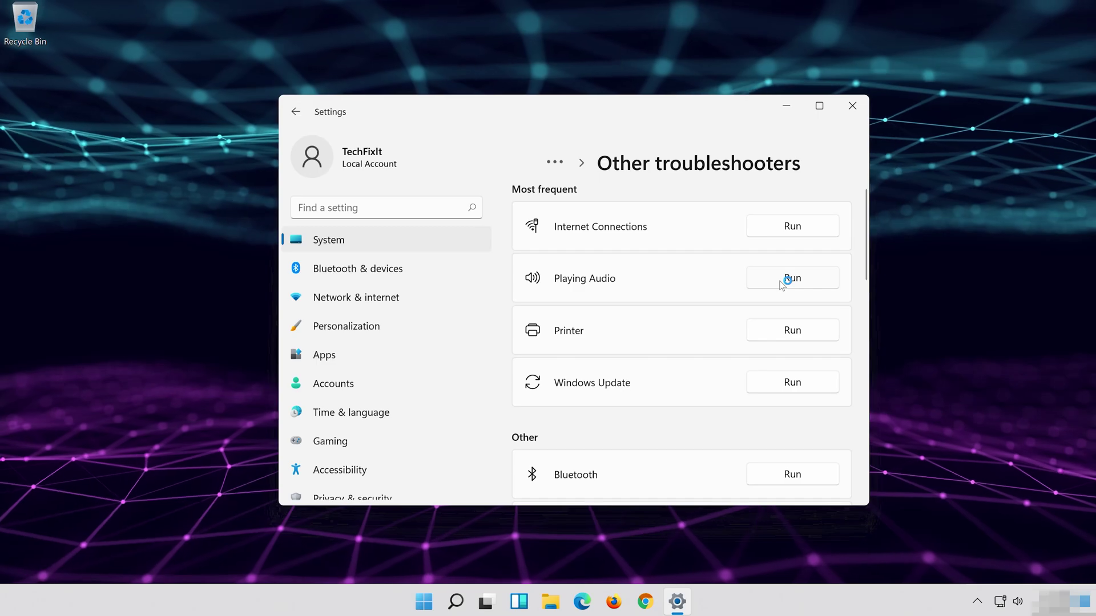
left_click(780, 288)
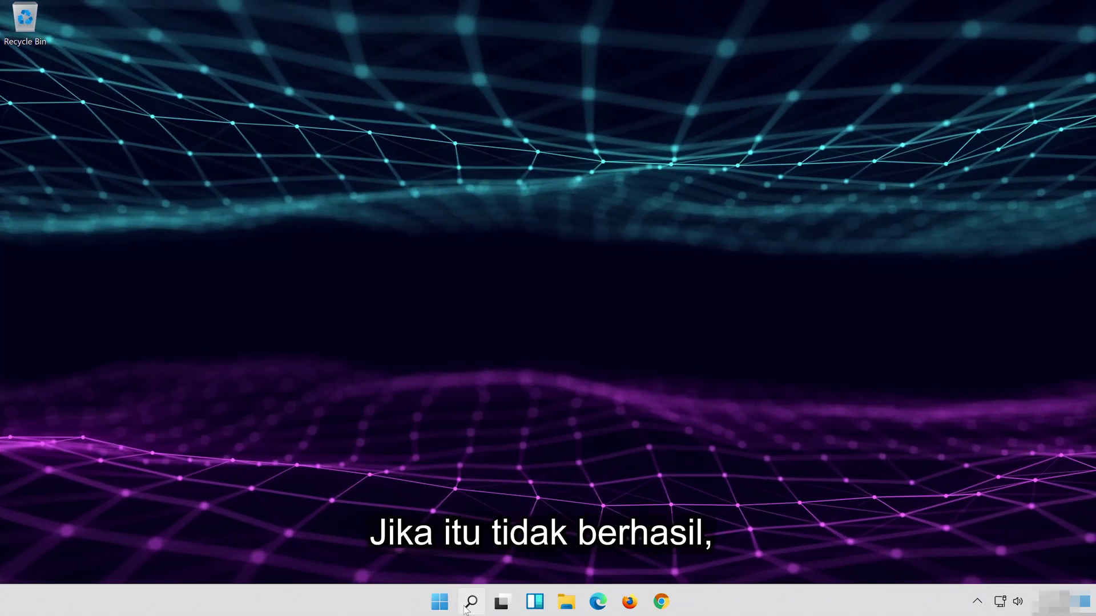
Step: Search Windows for "device manager", open Device Manager and move its window nearer the middle of the desktop
left_click(465, 608)
type("de")
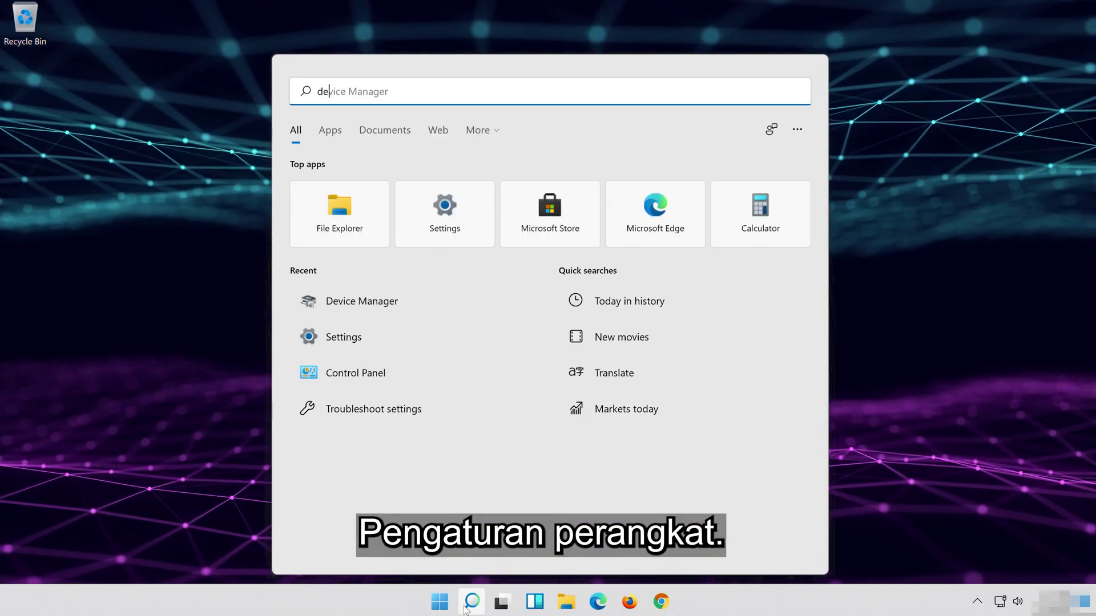
type("vice manager")
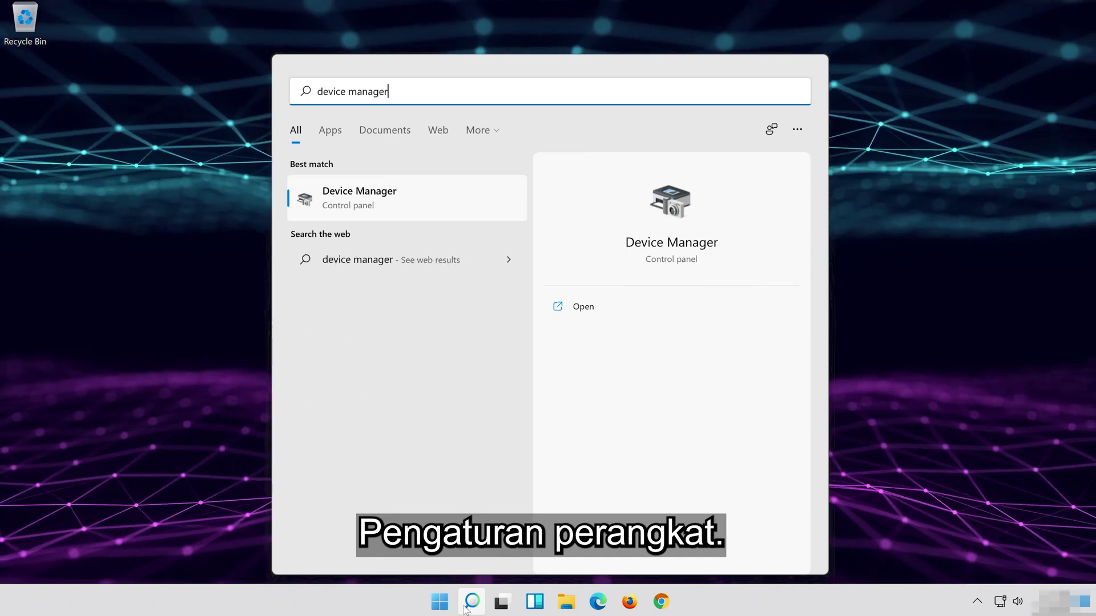
left_click(409, 210)
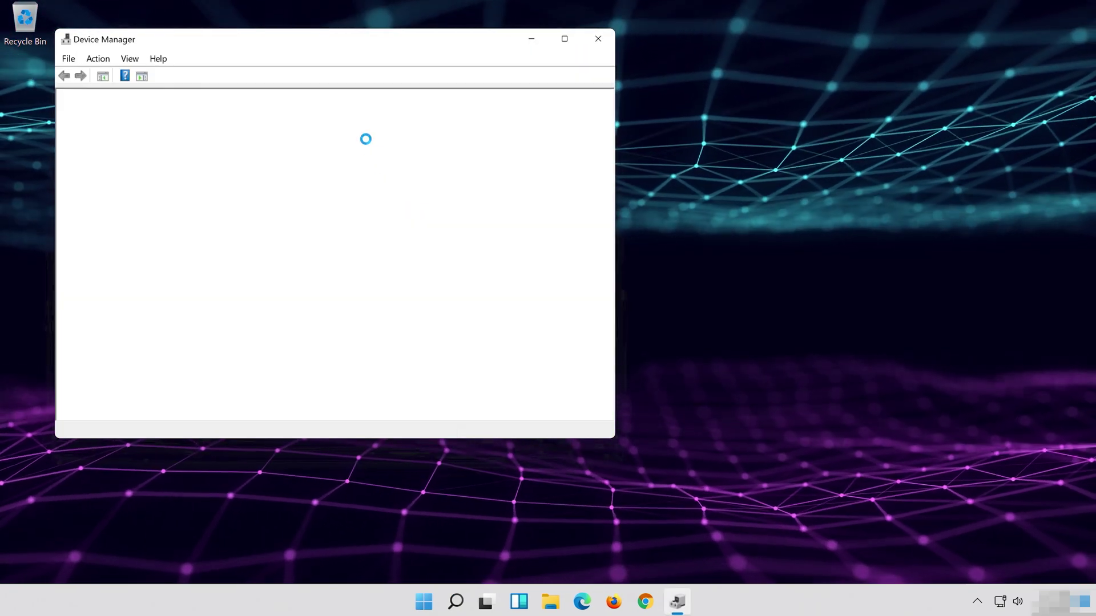
left_click_drag(247, 41, 538, 89)
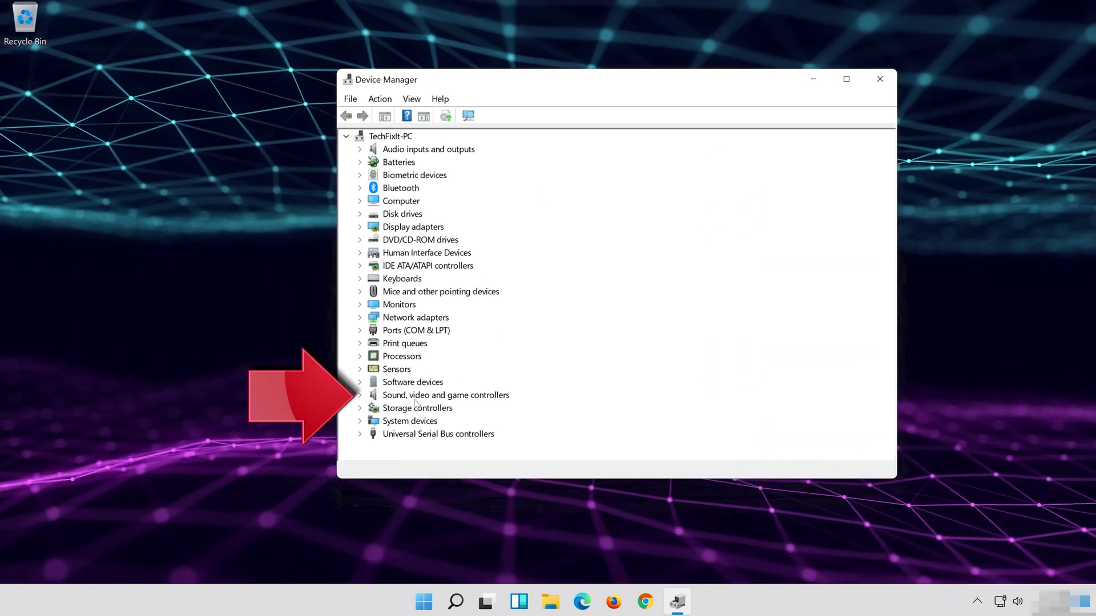
Step: Show the driver properties of the High Definition Audio Device under Sound, video and game controllers
left_click(360, 394)
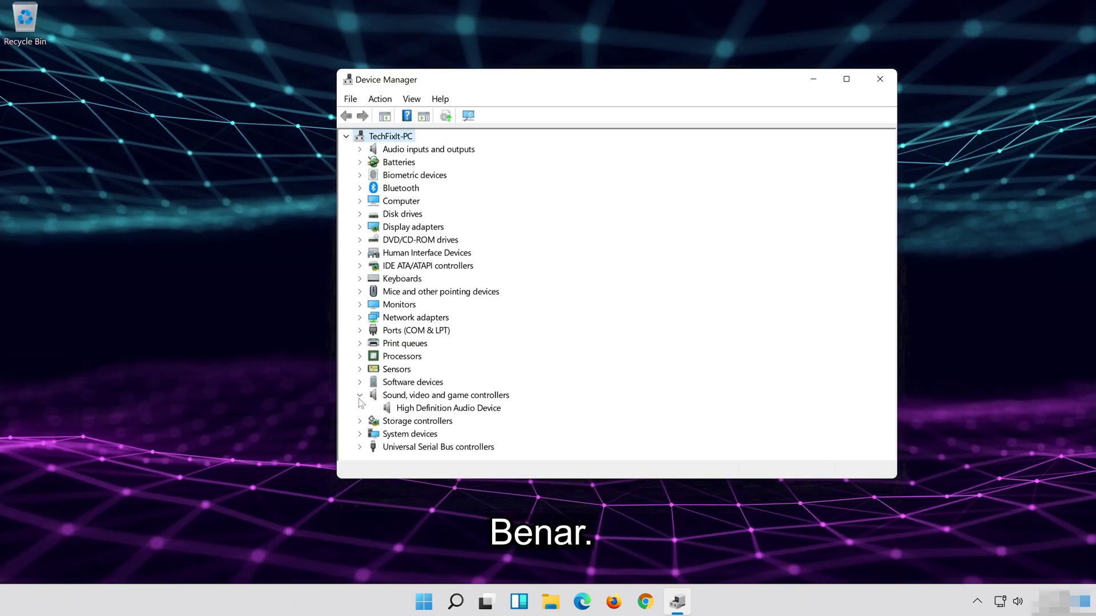
left_click(422, 408)
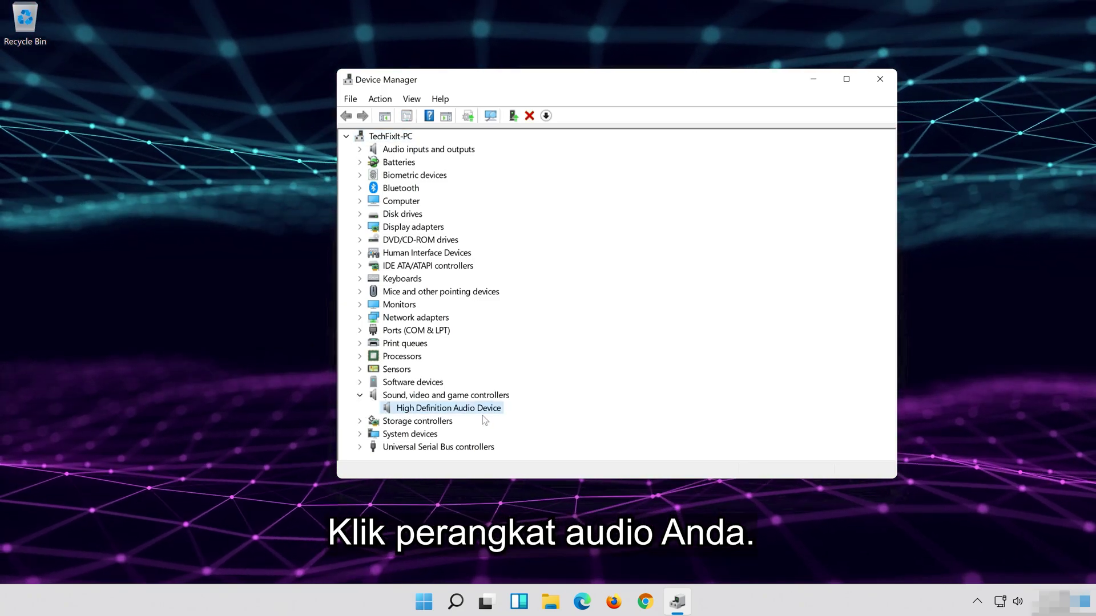
right_click(490, 415)
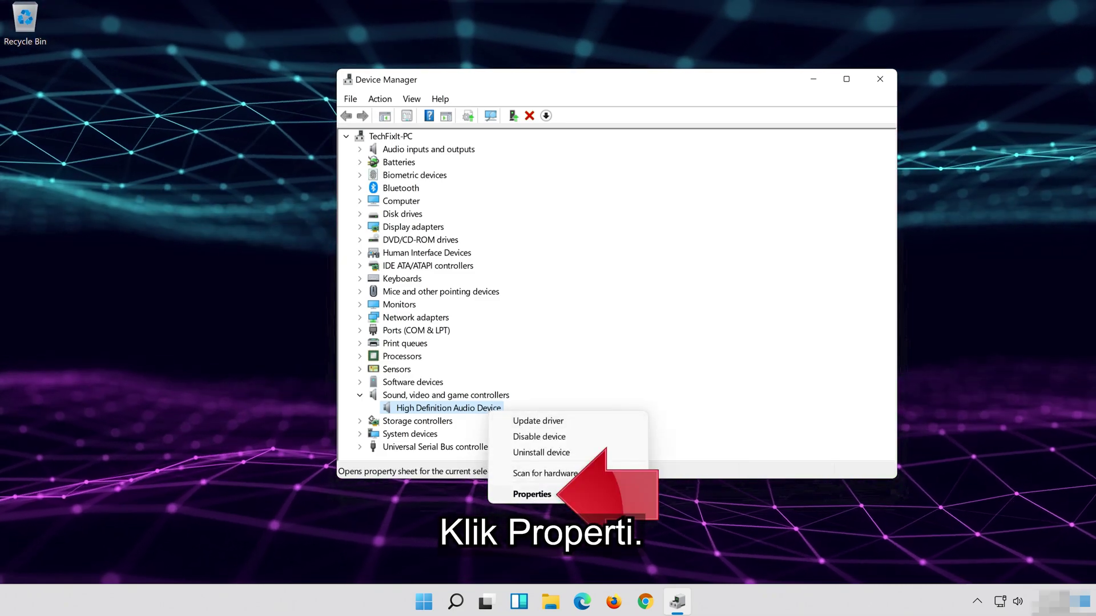
left_click(574, 495)
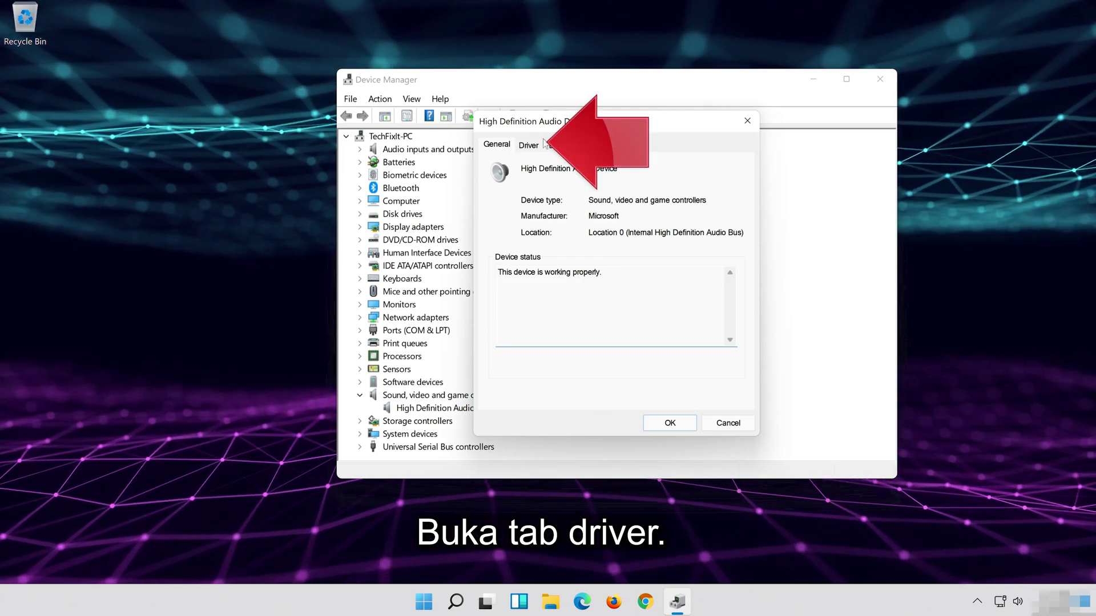
left_click(527, 146)
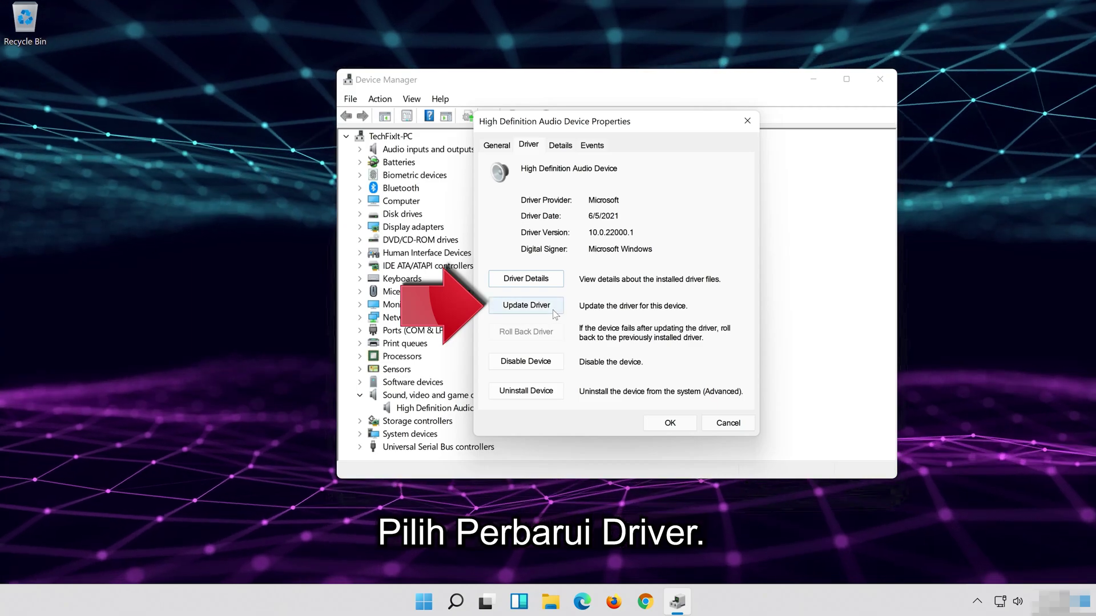
Step: Update the audio driver manually by installing High Definition Audio Device from the list of available drivers on the computer
left_click(528, 311)
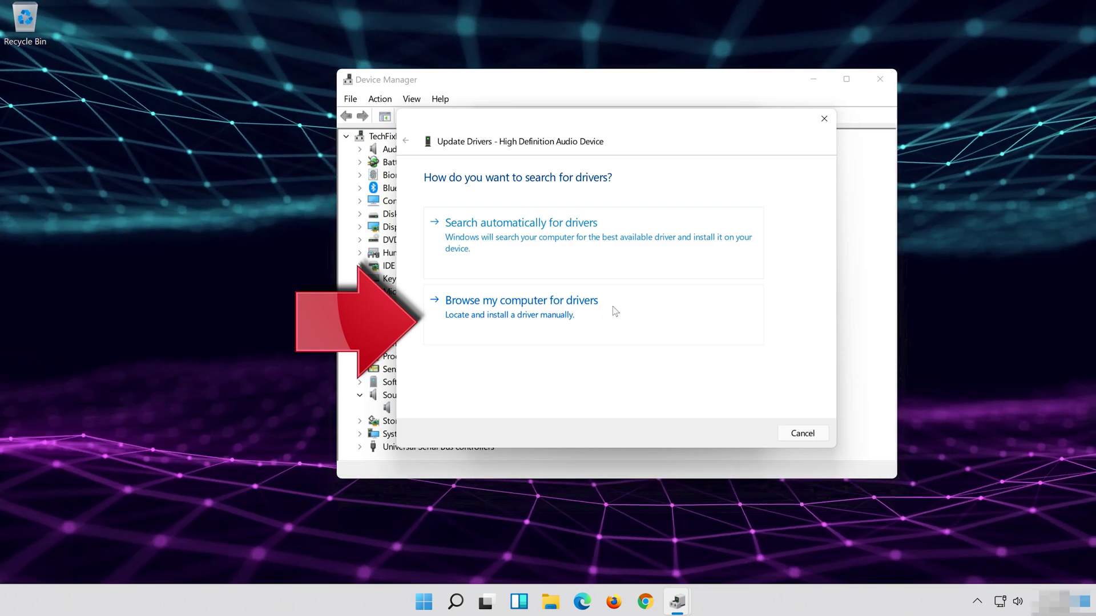
left_click(588, 315)
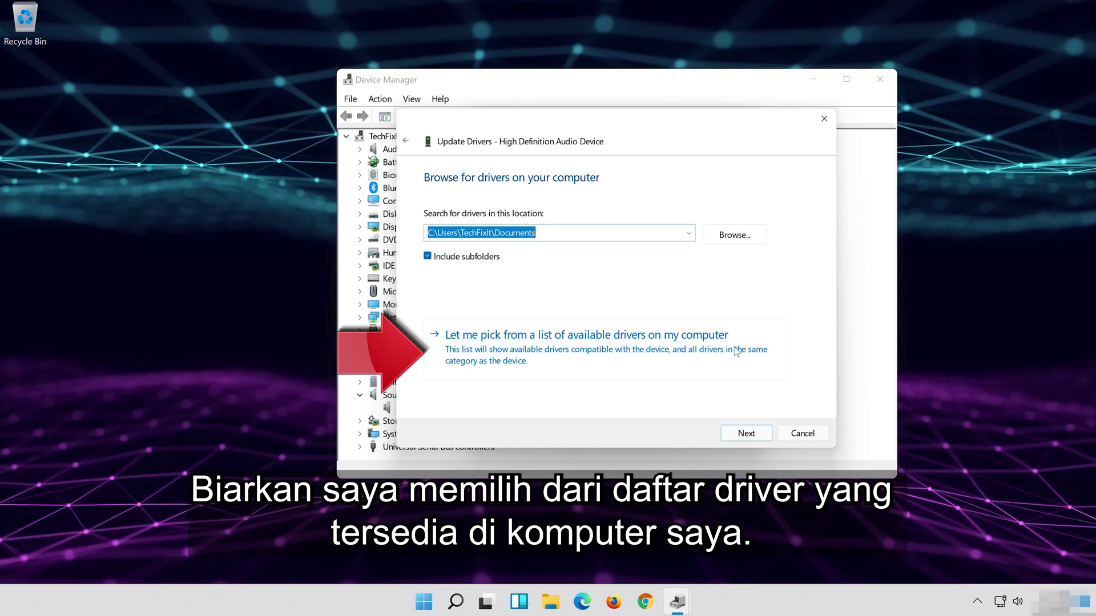
left_click(540, 361)
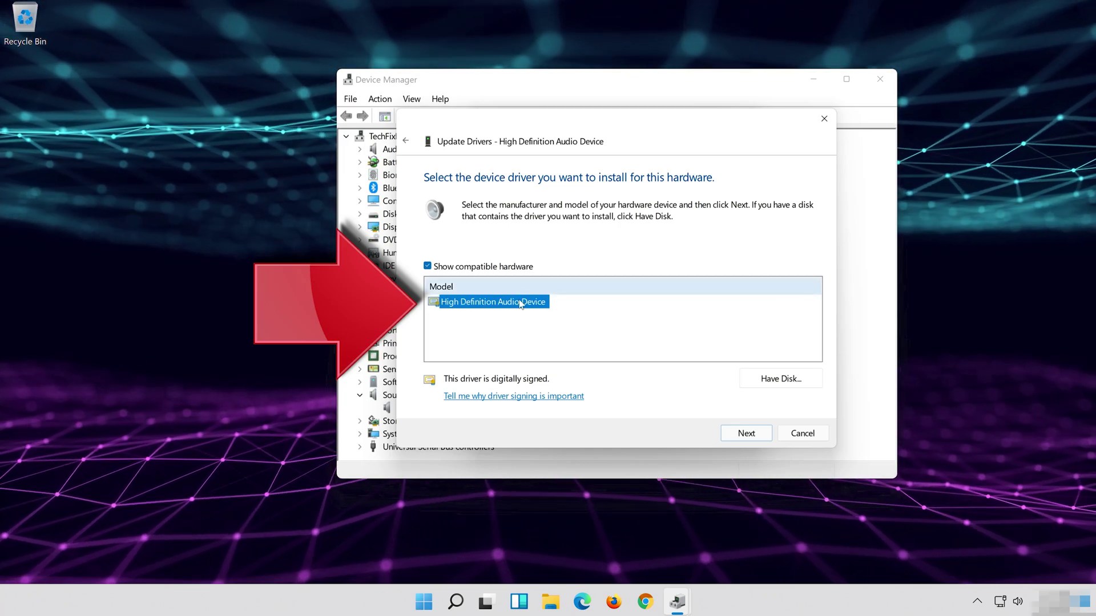
left_click(756, 435)
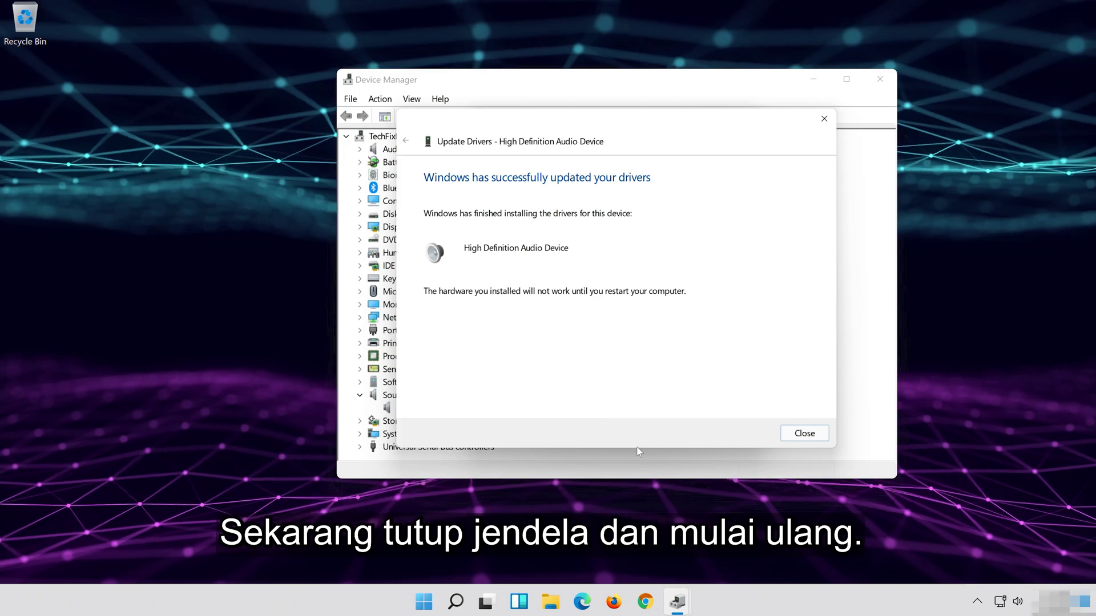
Step: Close the driver update wizard and the device properties, and restart the computer to apply the hardware change
left_click(804, 433)
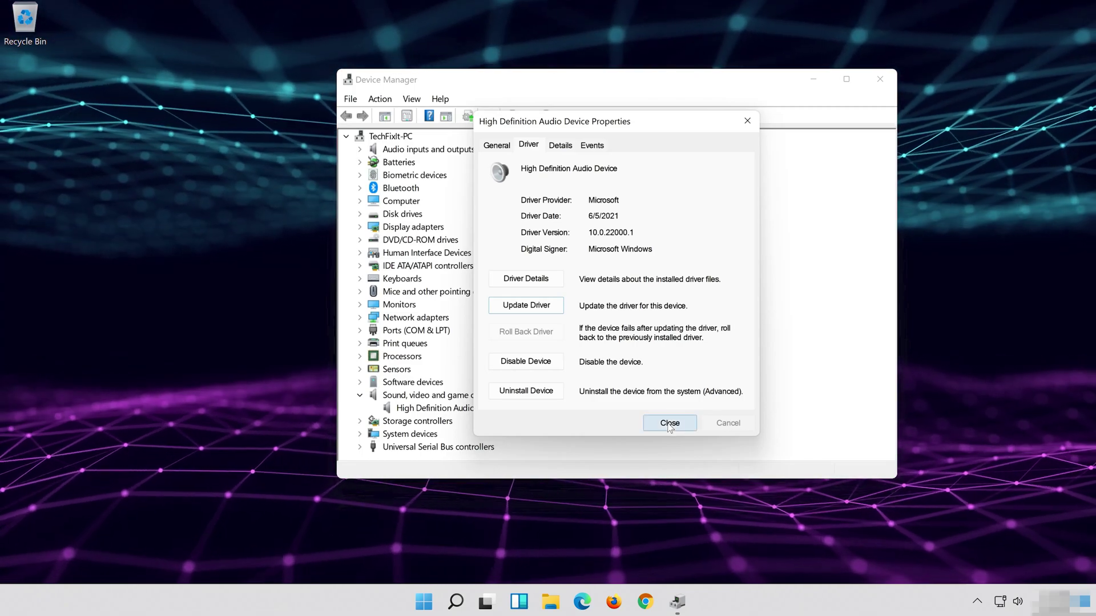
left_click(670, 422)
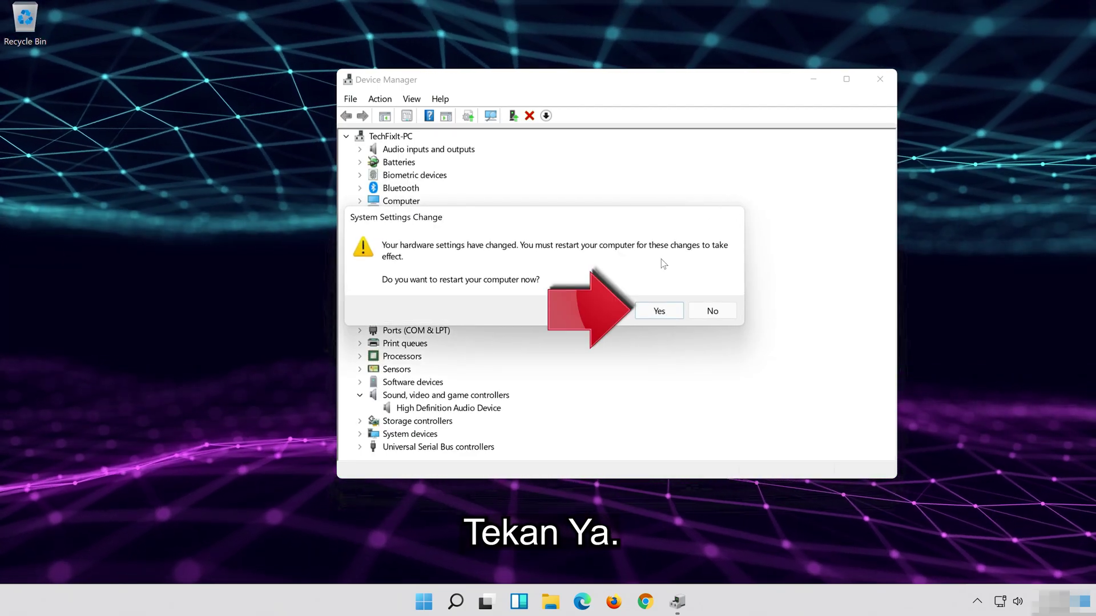
left_click(657, 312)
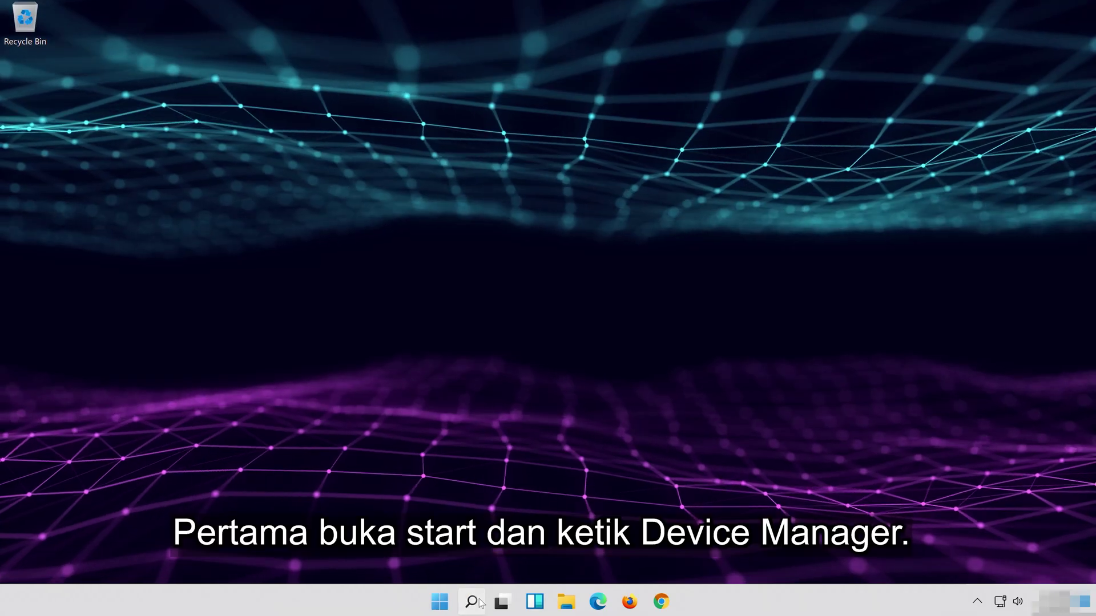
Step: Find Device Manager again with the Windows search "device manager", open it and move its window towards the desktop's centre
left_click(473, 602)
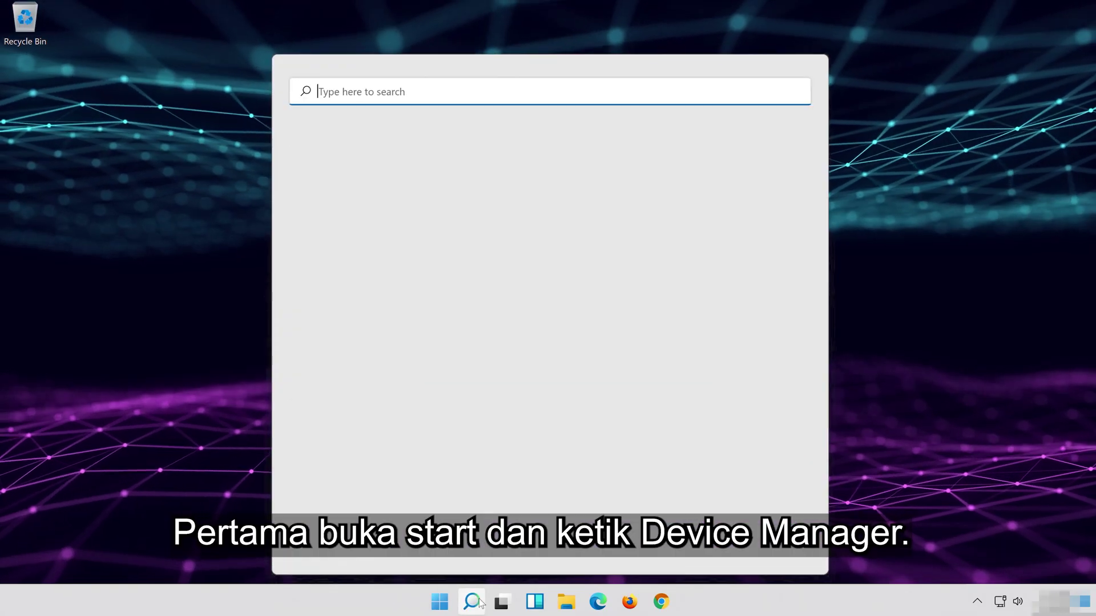
type("dev")
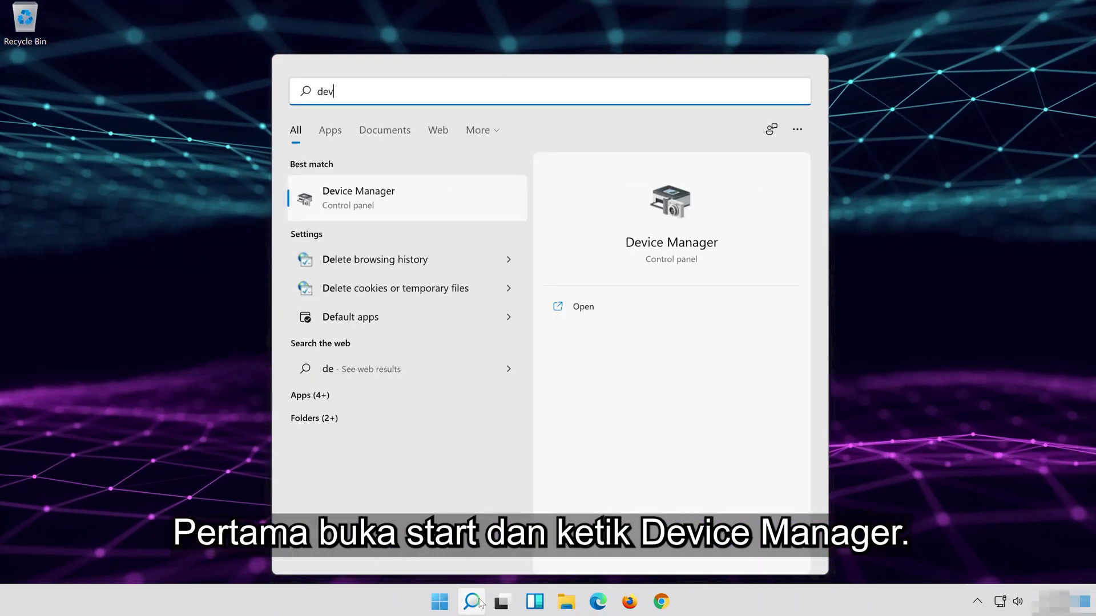
type("ice ma")
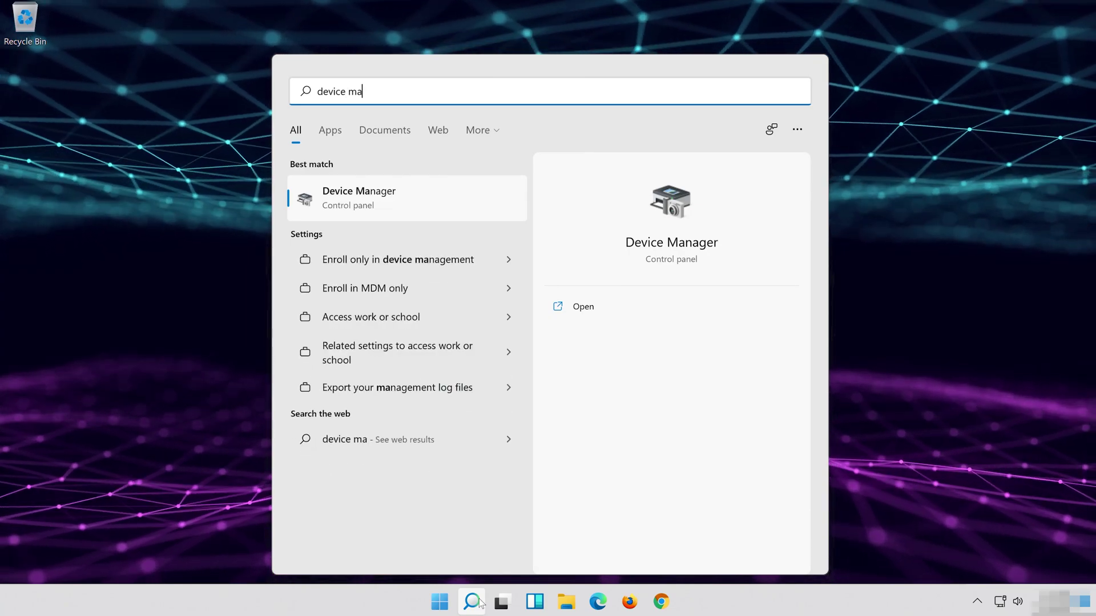
type("nager")
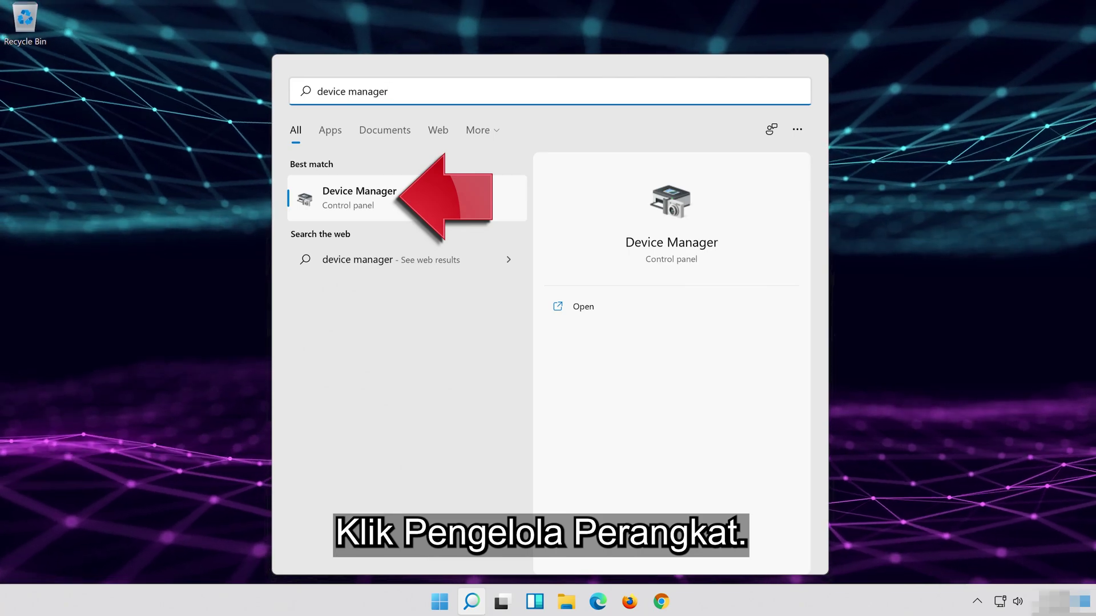
left_click(456, 207)
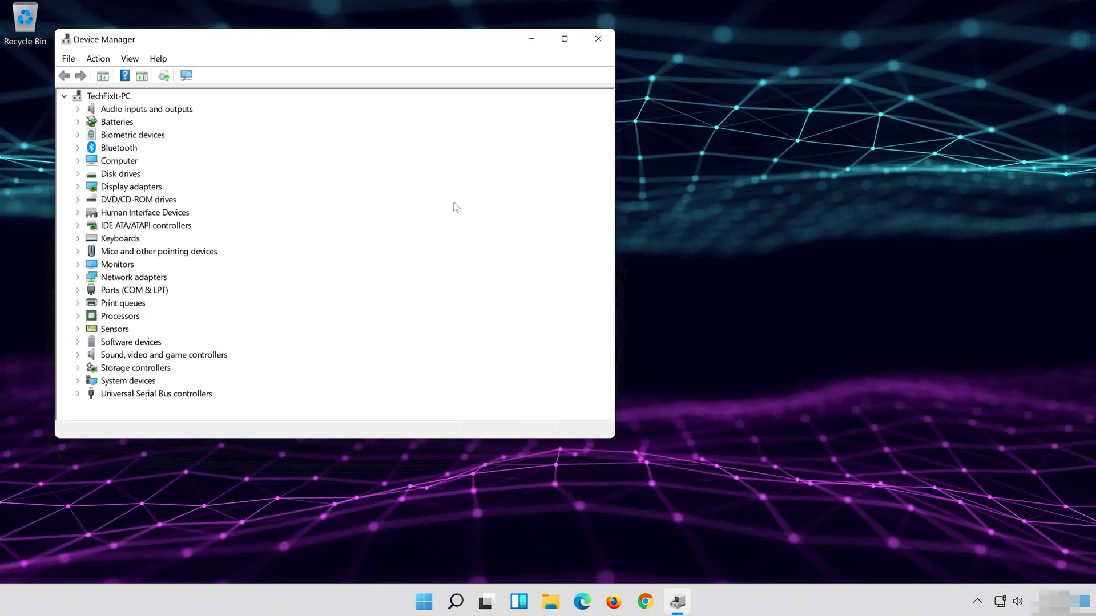
left_click_drag(350, 40, 616, 54)
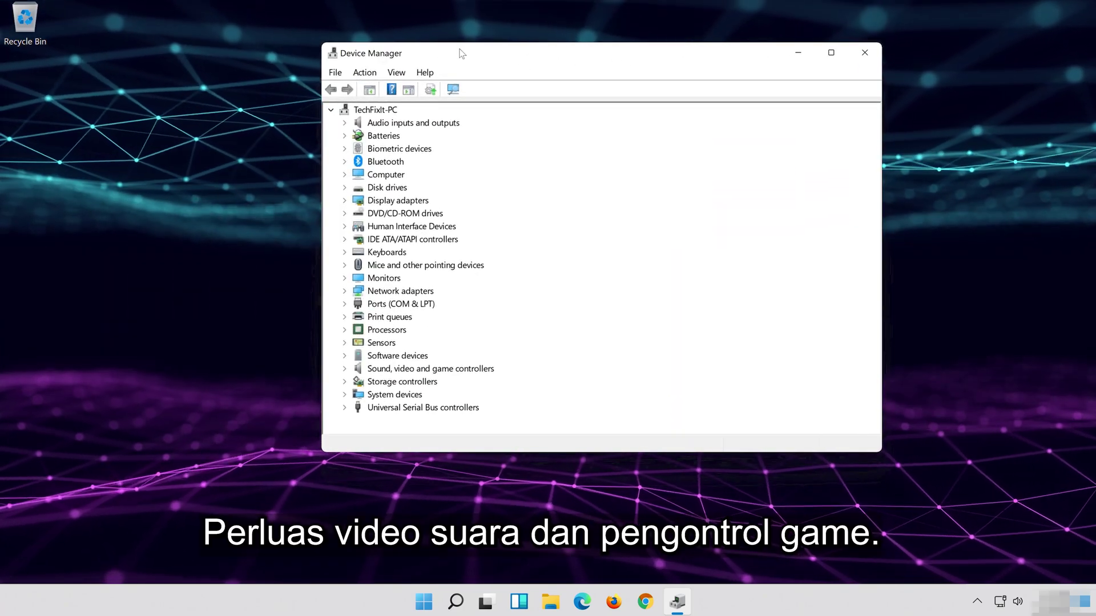
Step: Expand Sound, video and game controllers and bring up the driver properties of the High Definition Audio Device
left_click(345, 368)
left_click(478, 382)
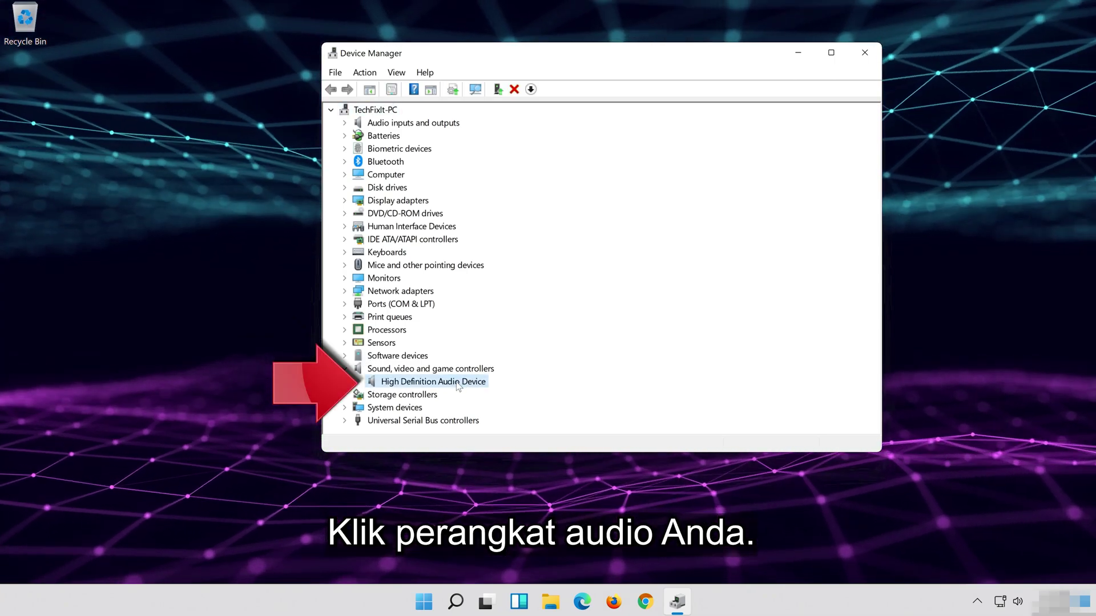
right_click(458, 386)
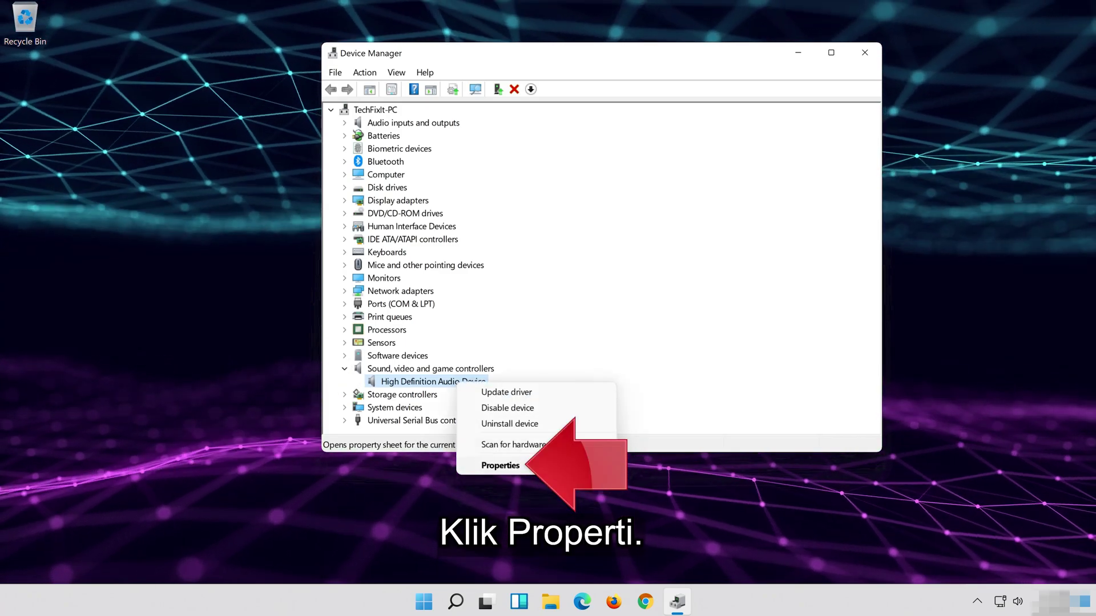
left_click(534, 467)
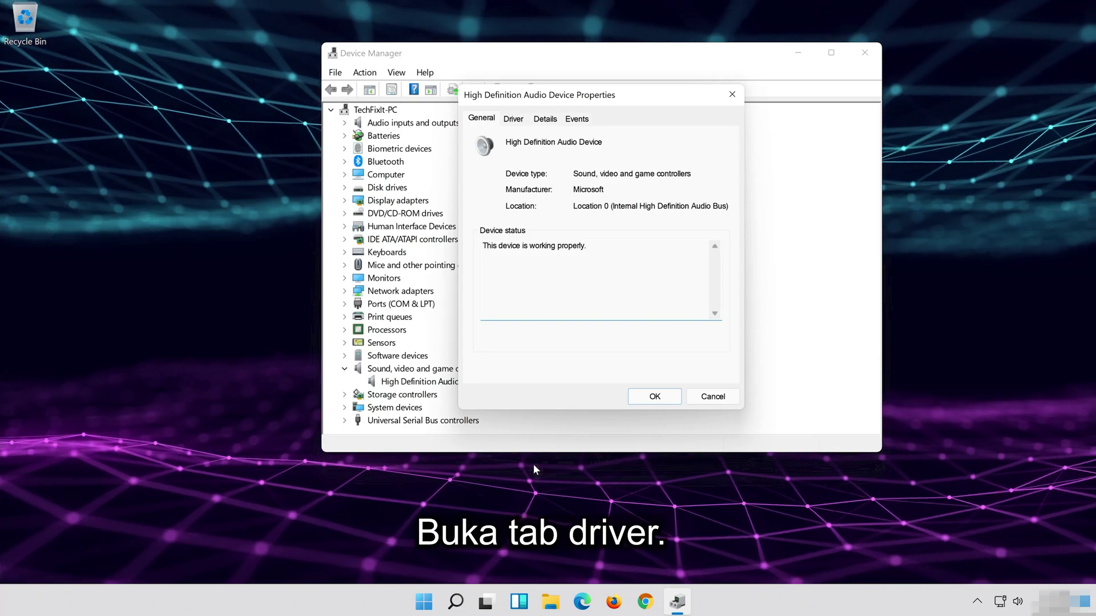
left_click(514, 119)
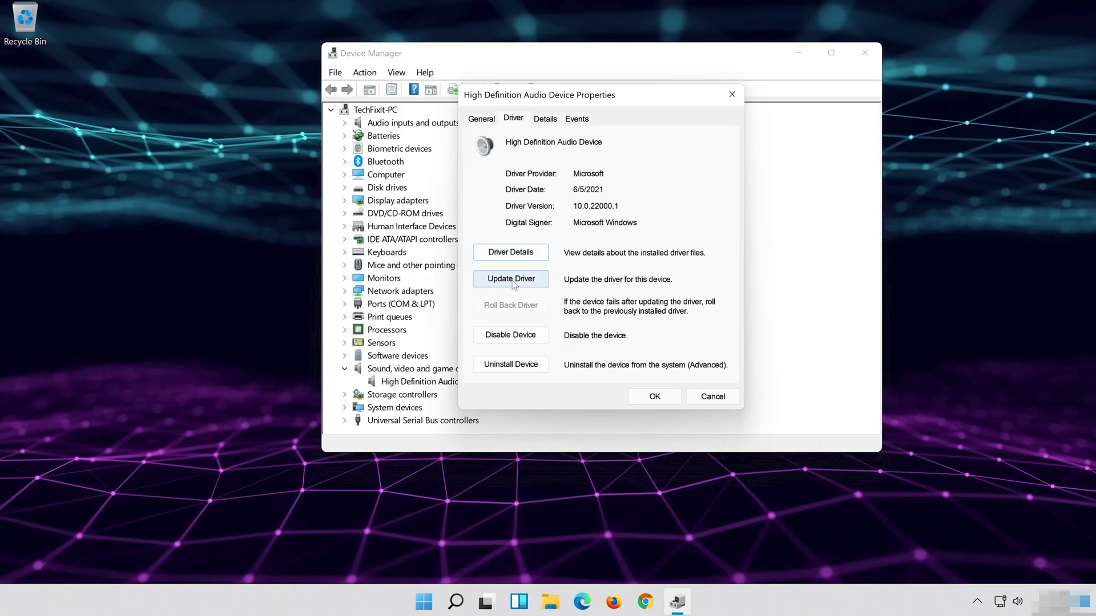
Step: Search automatically for an updated High Definition Audio Device driver, and check for updates in Windows Update
left_click(511, 279)
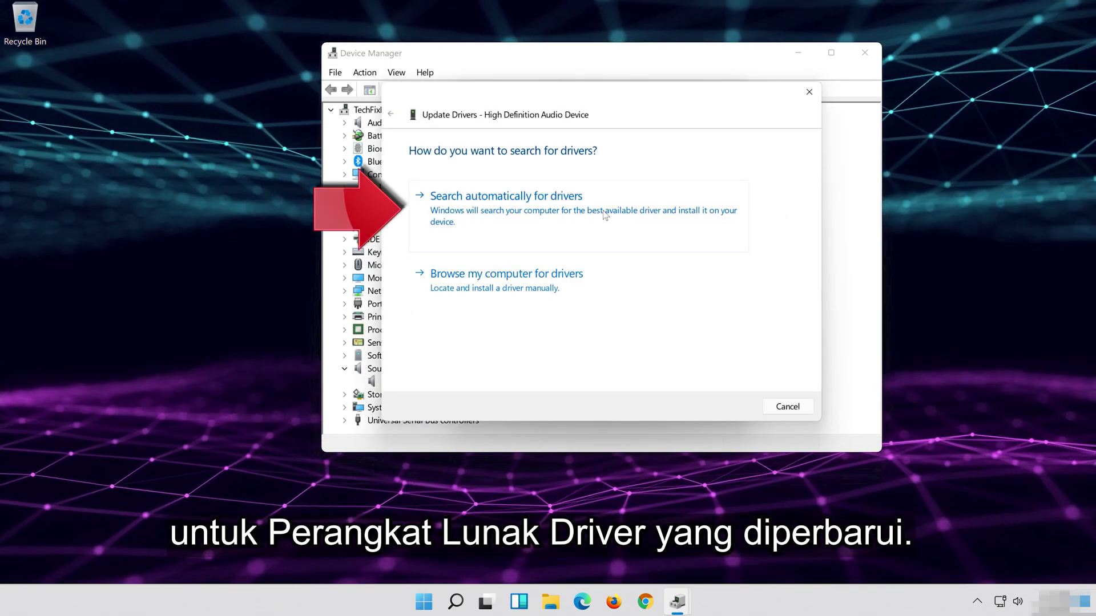
left_click(600, 219)
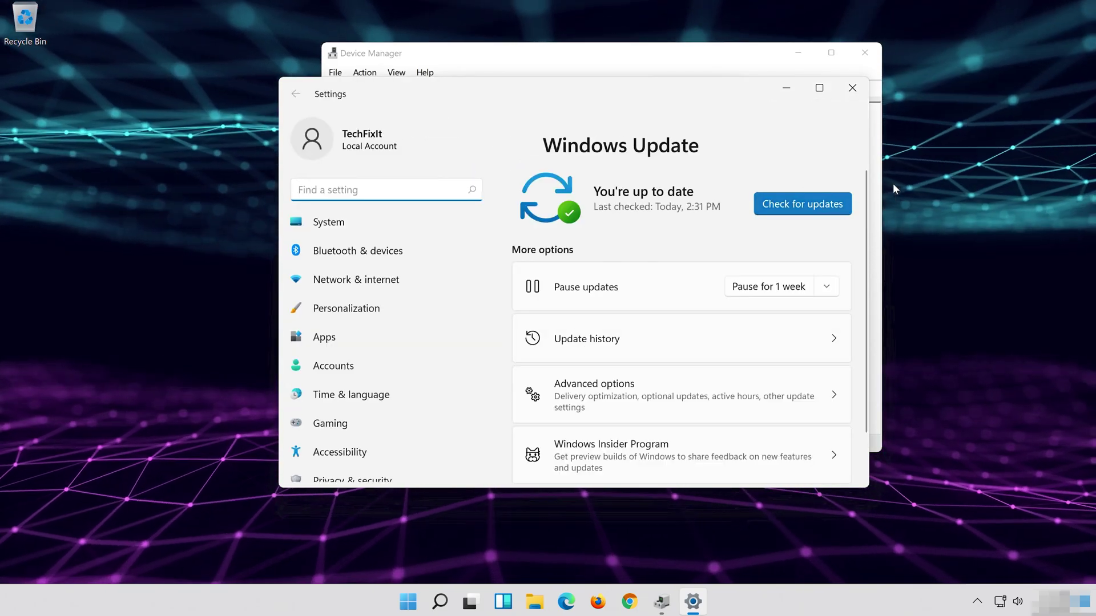
left_click(797, 204)
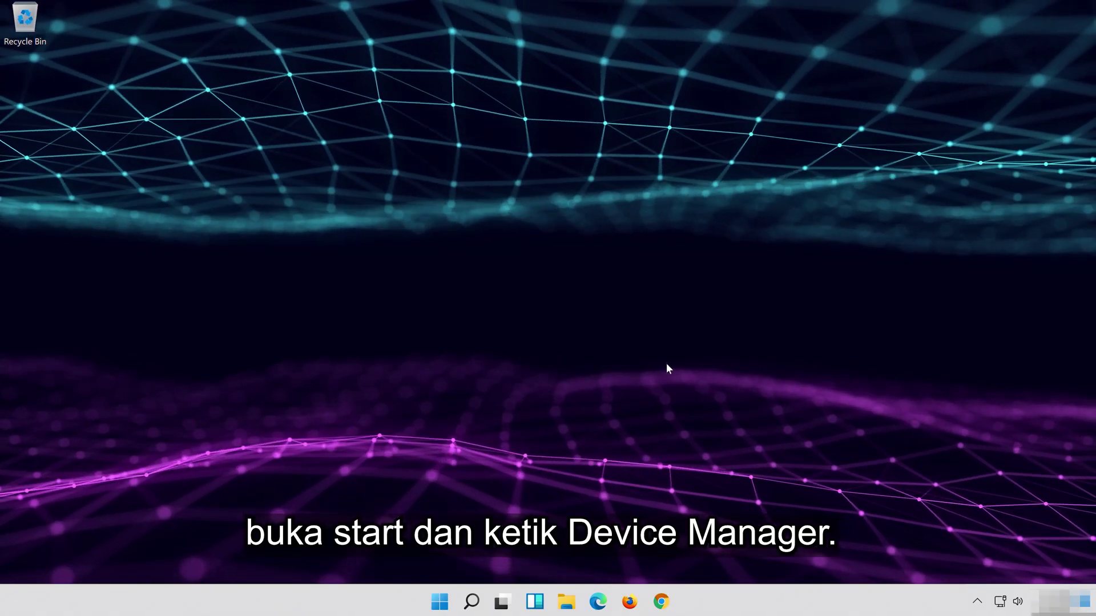
Step: Search Windows for "device manager", open Device Manager and move its window to the middle of the desktop
left_click(465, 606)
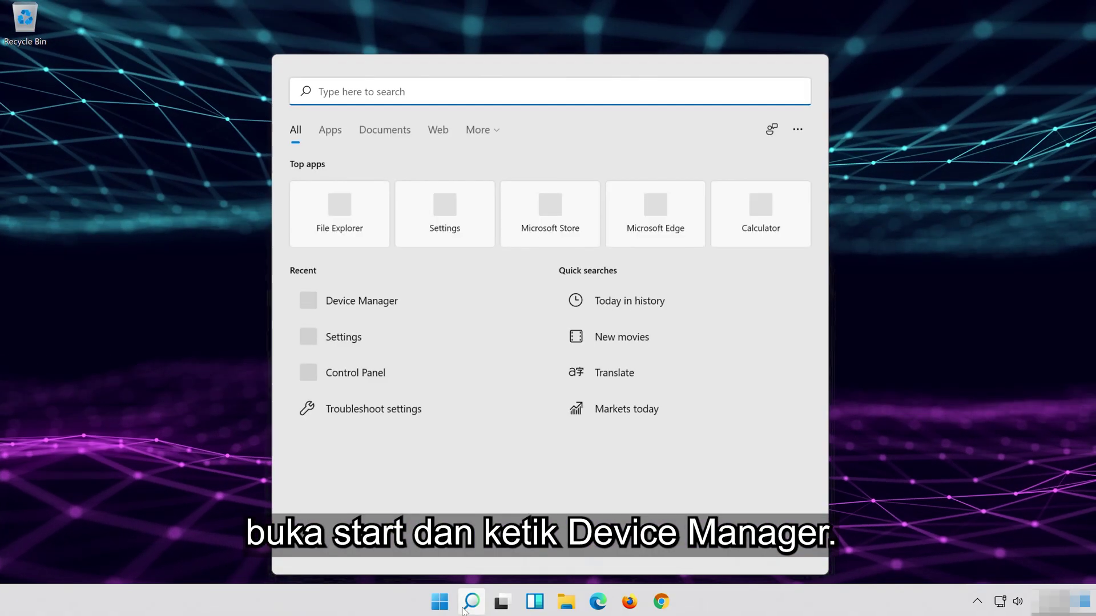
type("device manager")
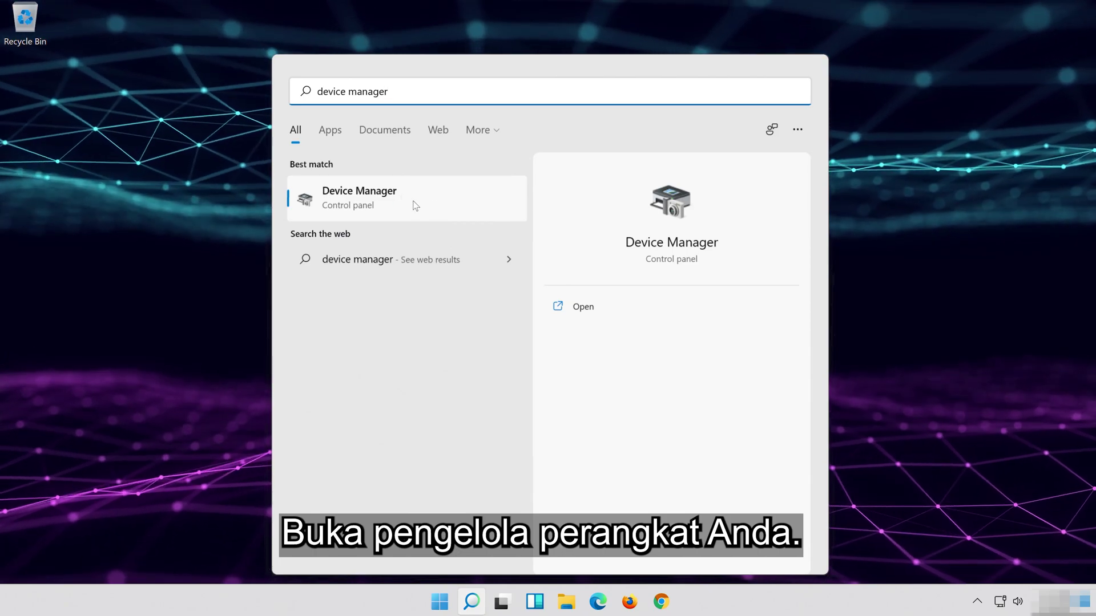
left_click(380, 205)
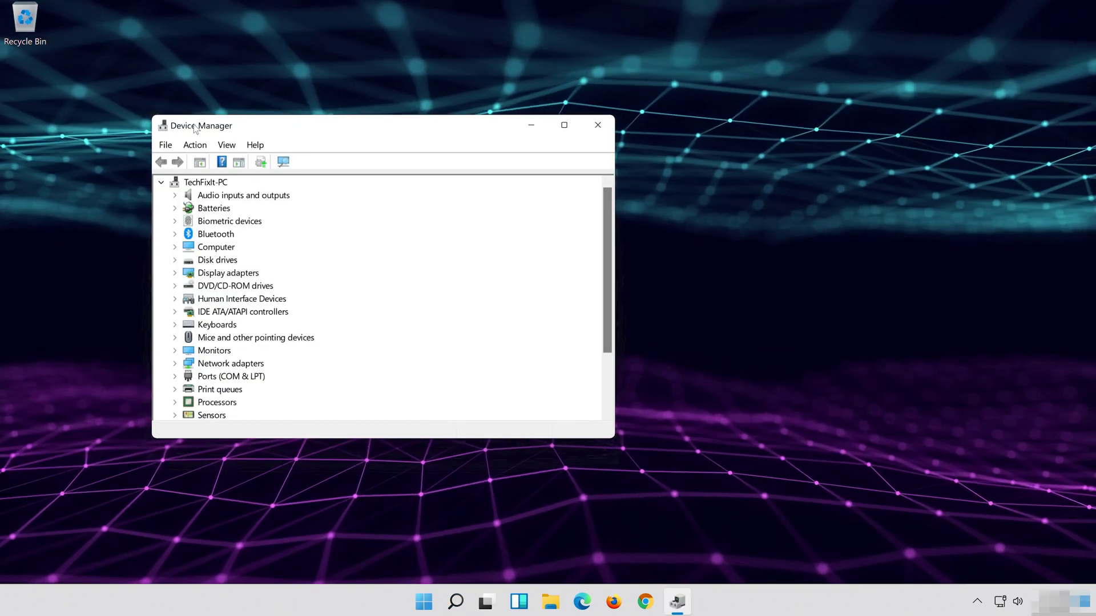
left_click_drag(195, 122, 438, 136)
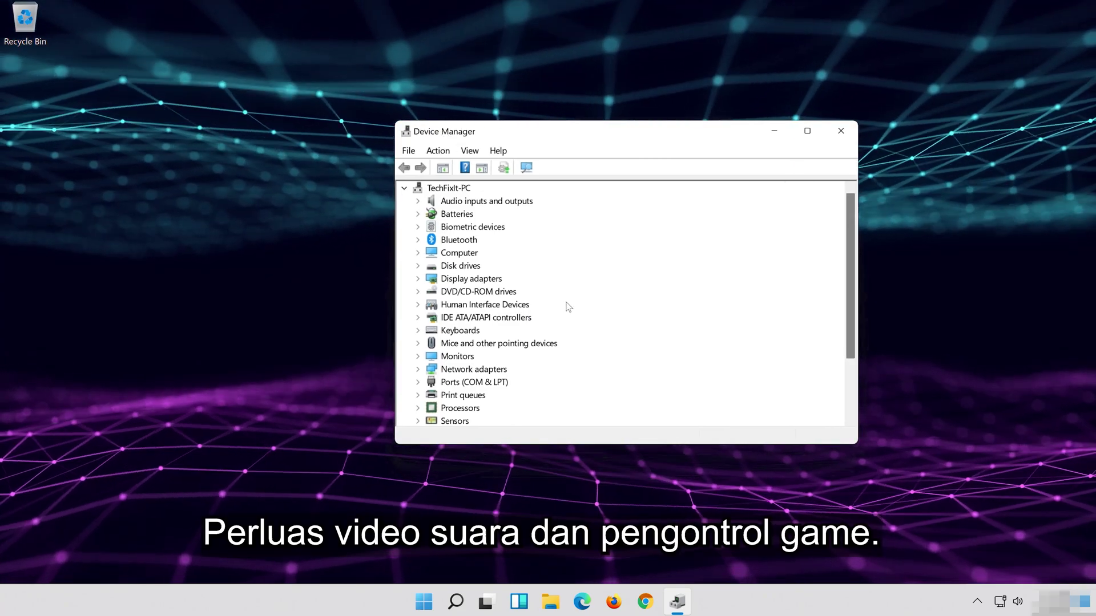
Step: Uninstall the High Definition Audio Device under Sound, video and game controllers through its driver properties, and confirm the removal
scroll(573, 310, "down", 2)
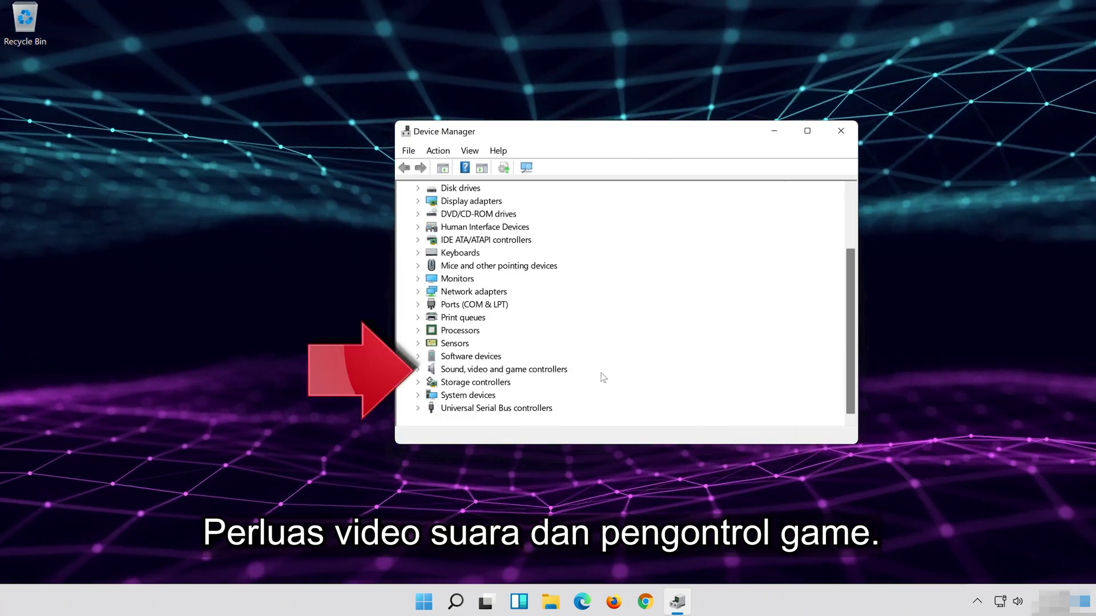
double_click(502, 369)
left_click(492, 382)
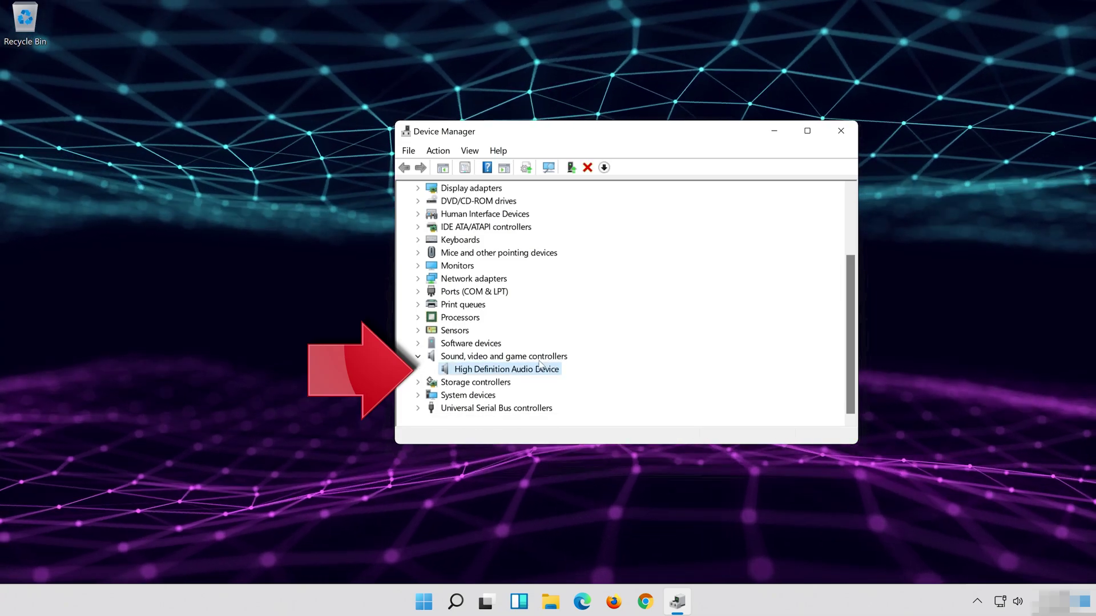
right_click(506, 374)
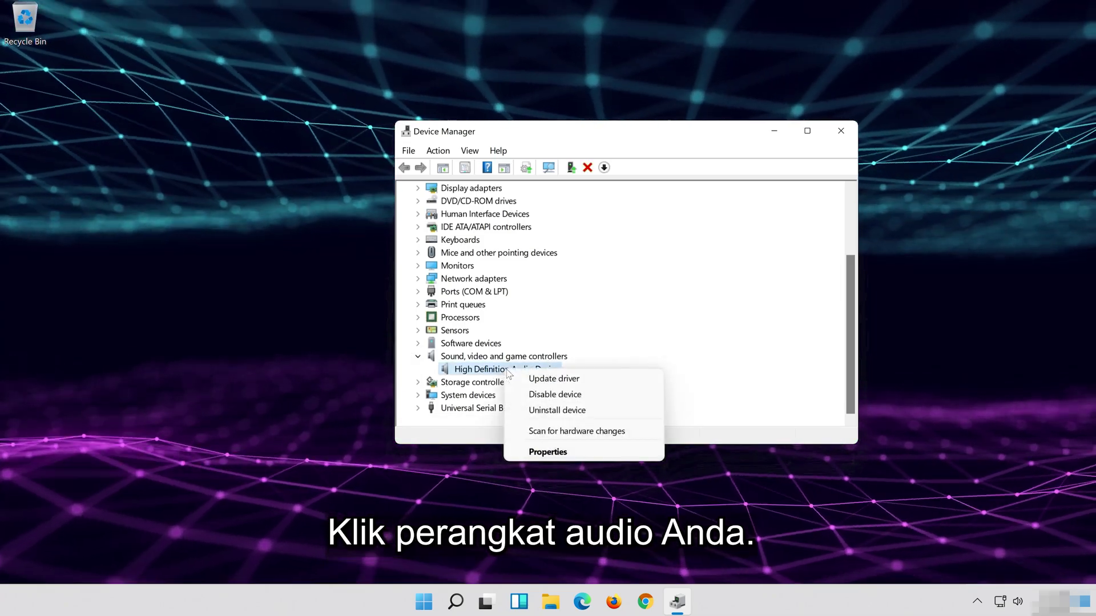
left_click(559, 452)
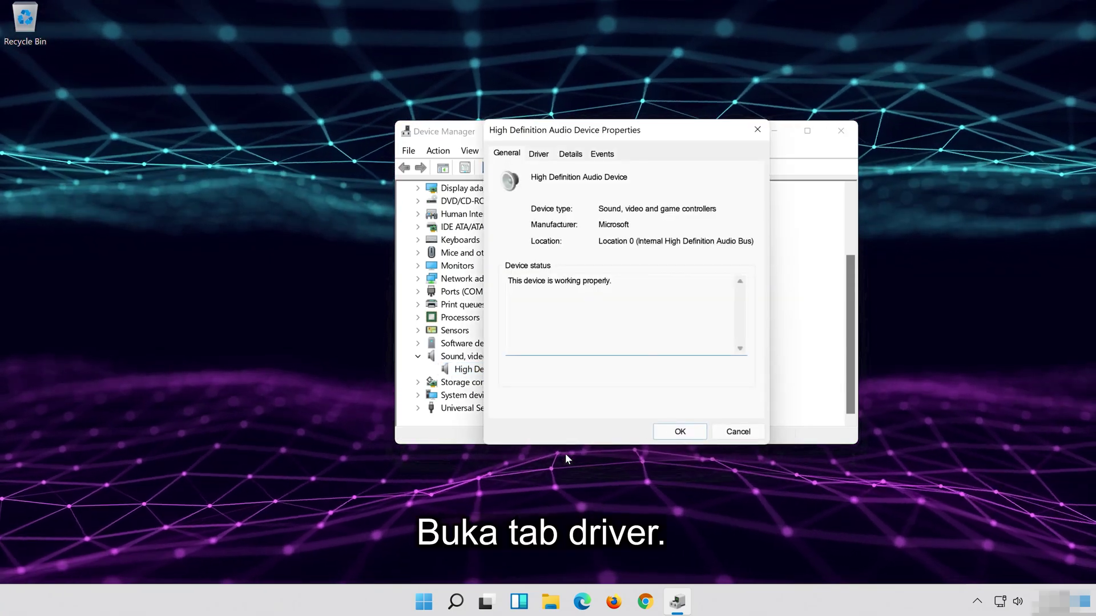
left_click(536, 154)
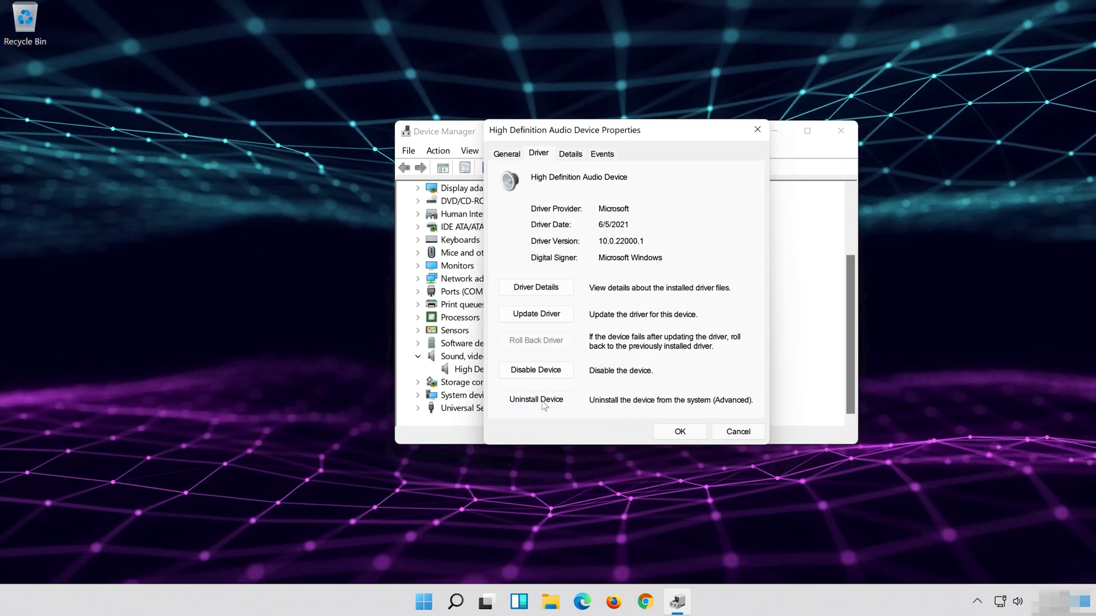
left_click(536, 400)
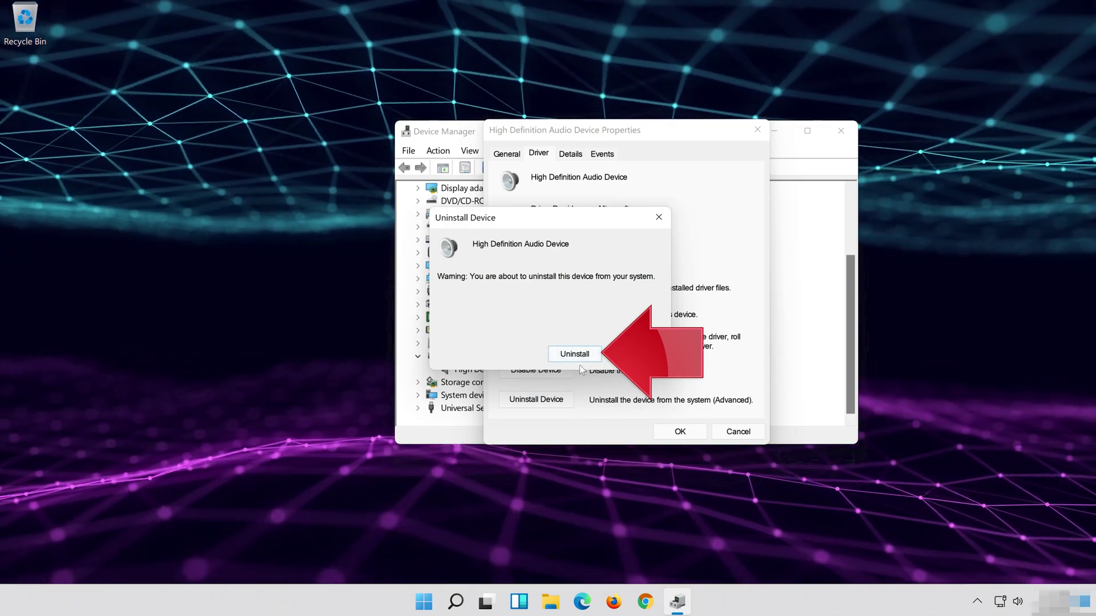
left_click(575, 355)
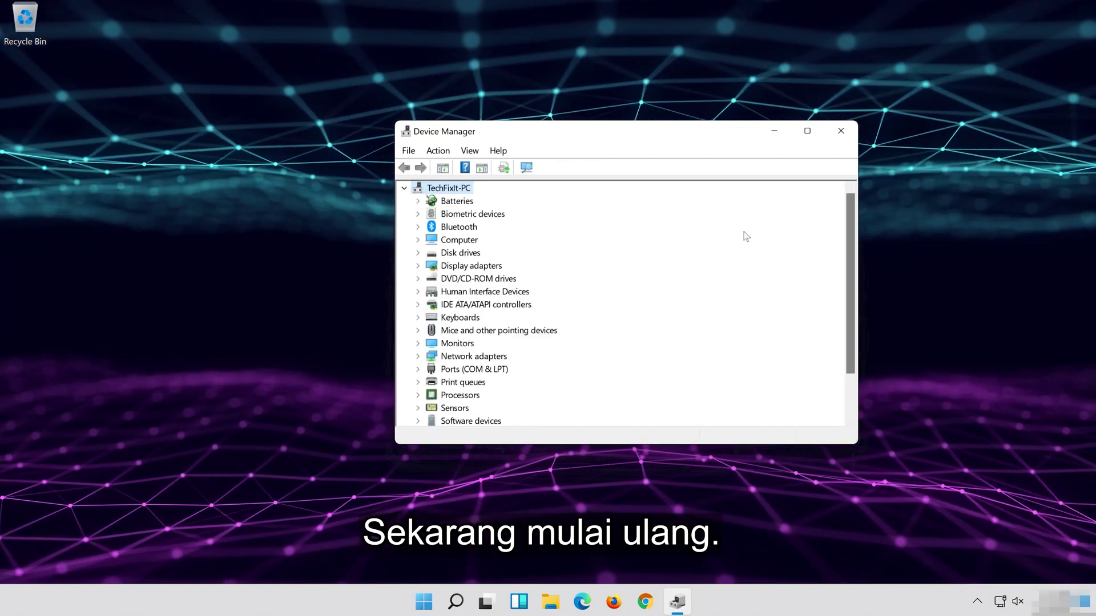
Step: Close Device Manager and restart the computer
left_click(841, 131)
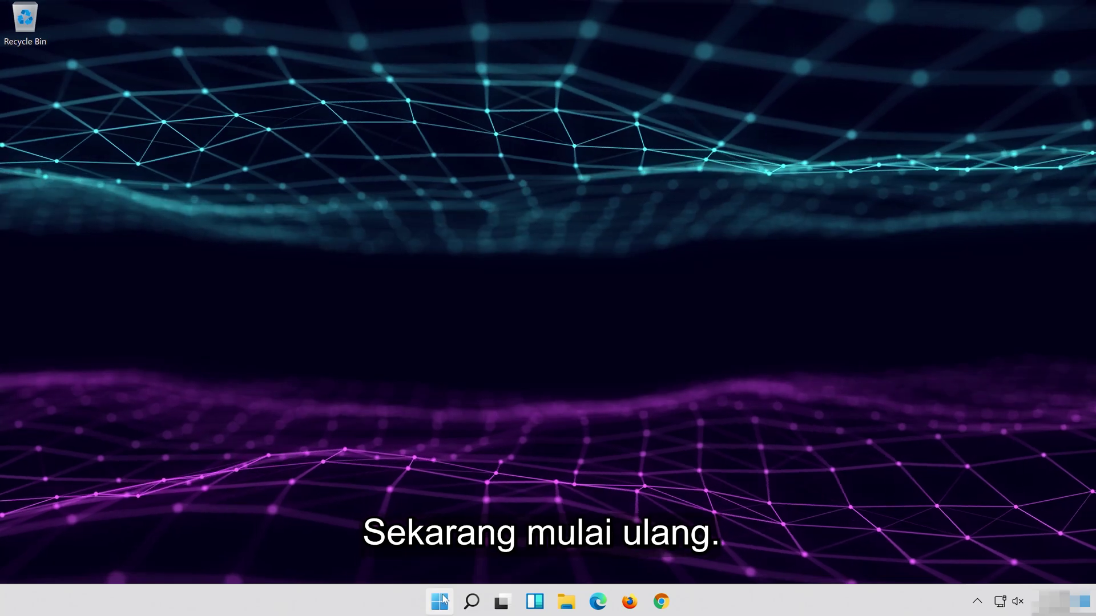
left_click(444, 600)
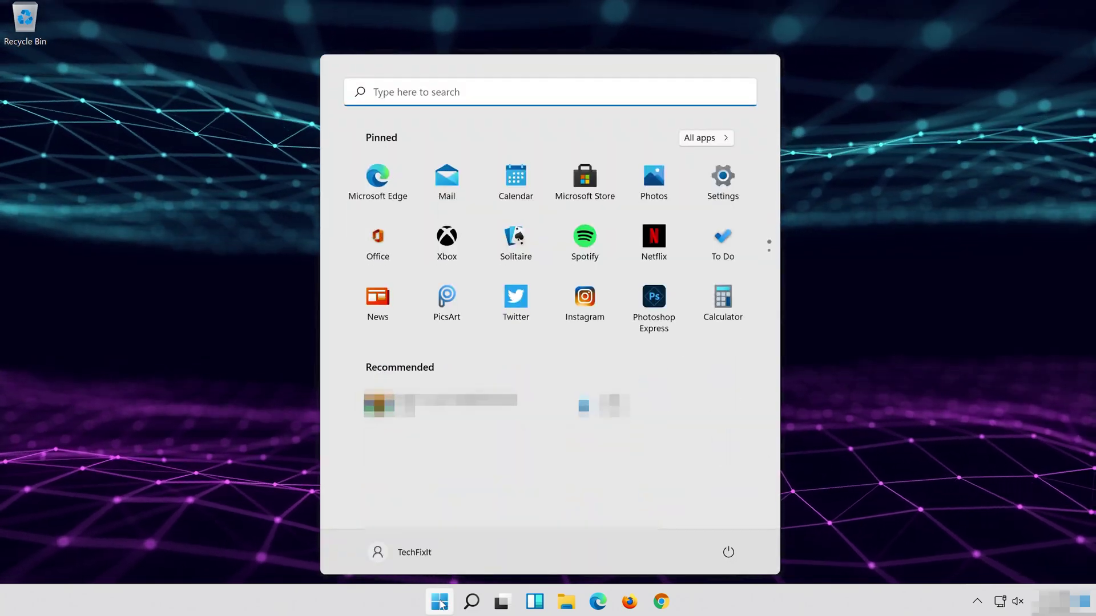
left_click(729, 552)
left_click(740, 525)
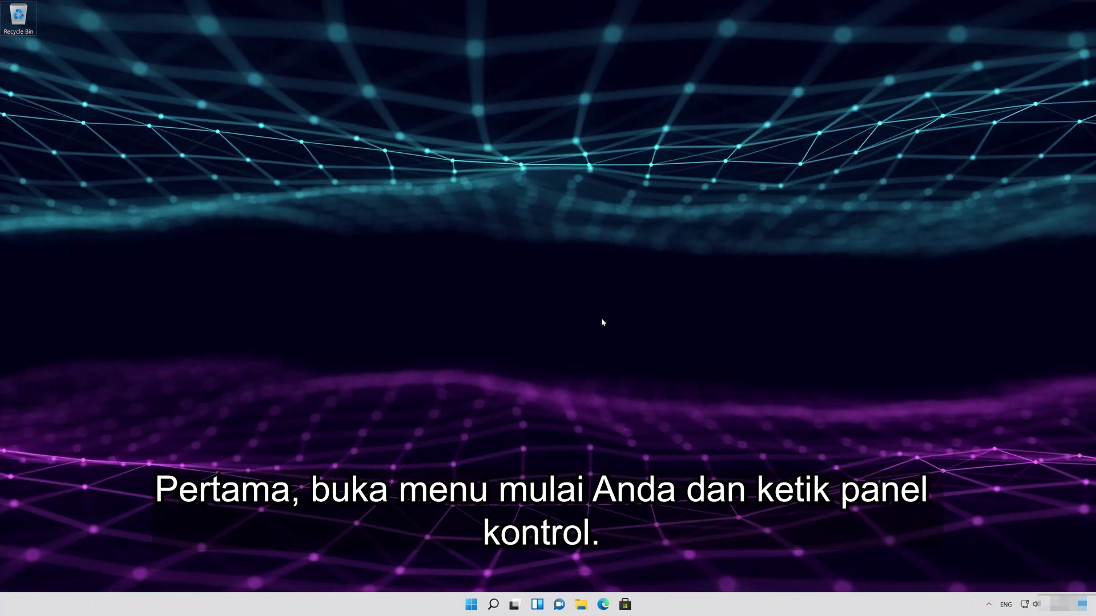
Step: Search Windows for "control panel" and open Control Panel
key("super")
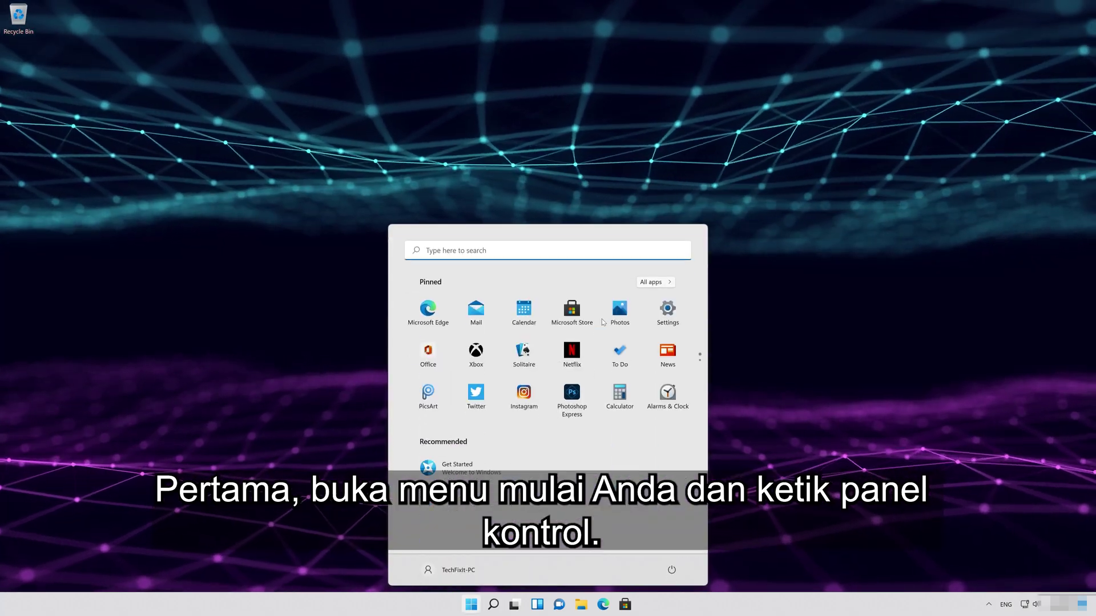
type("control ")
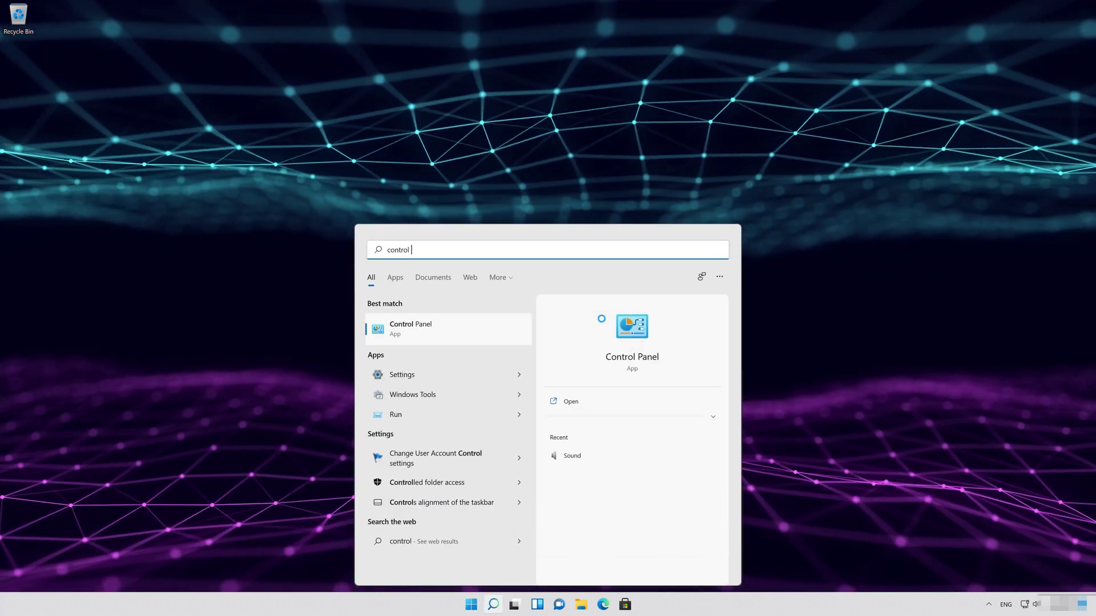
type("panel")
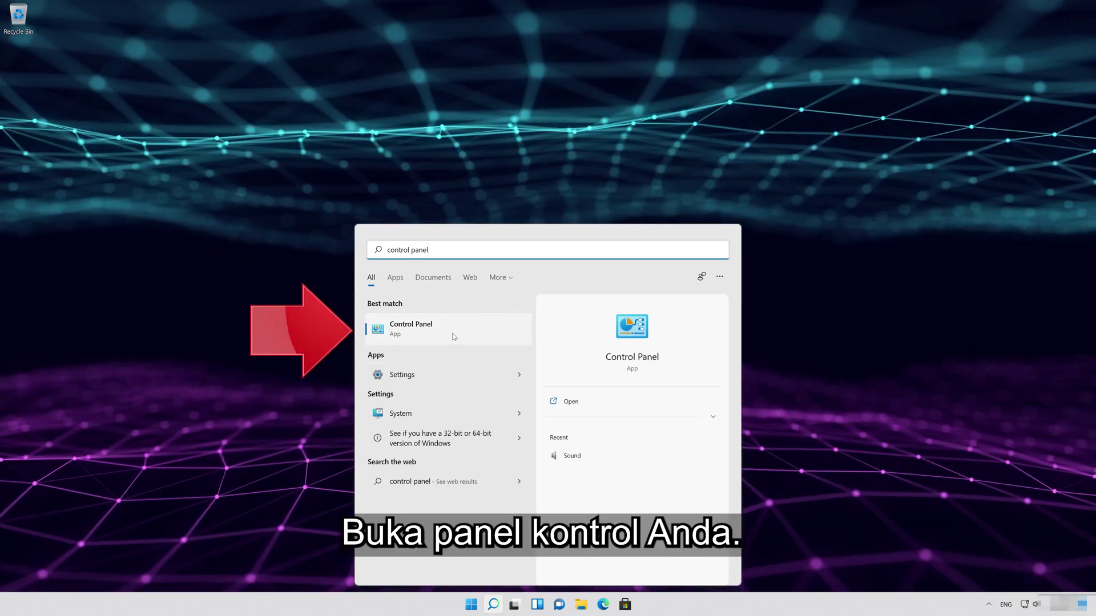
left_click(484, 335)
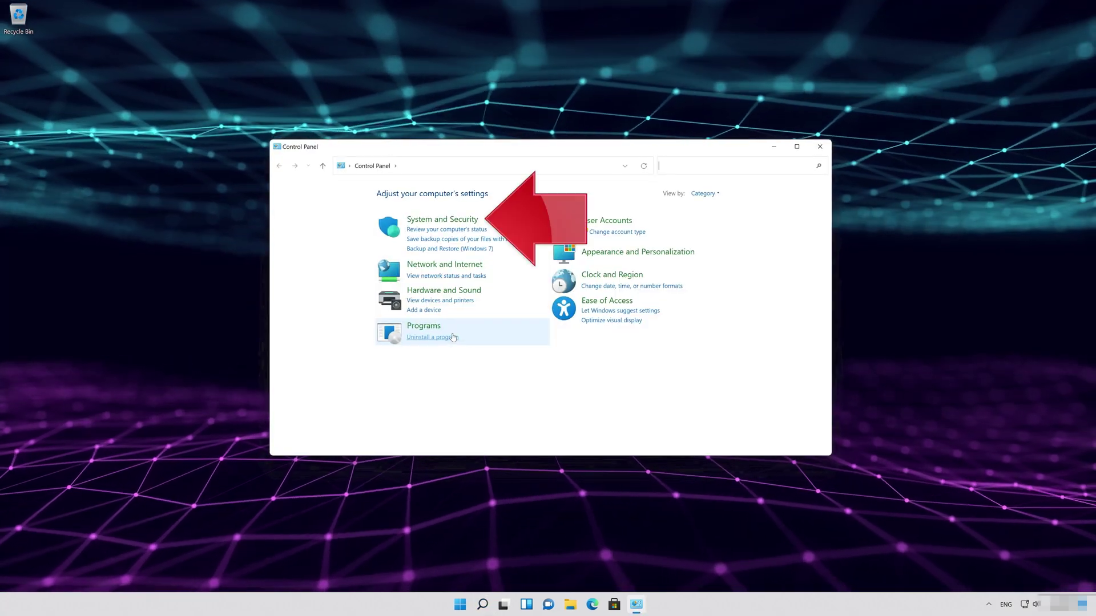
Step: Go to Recovery within Security and Maintenance under System and Security, and start System Restore
left_click(452, 225)
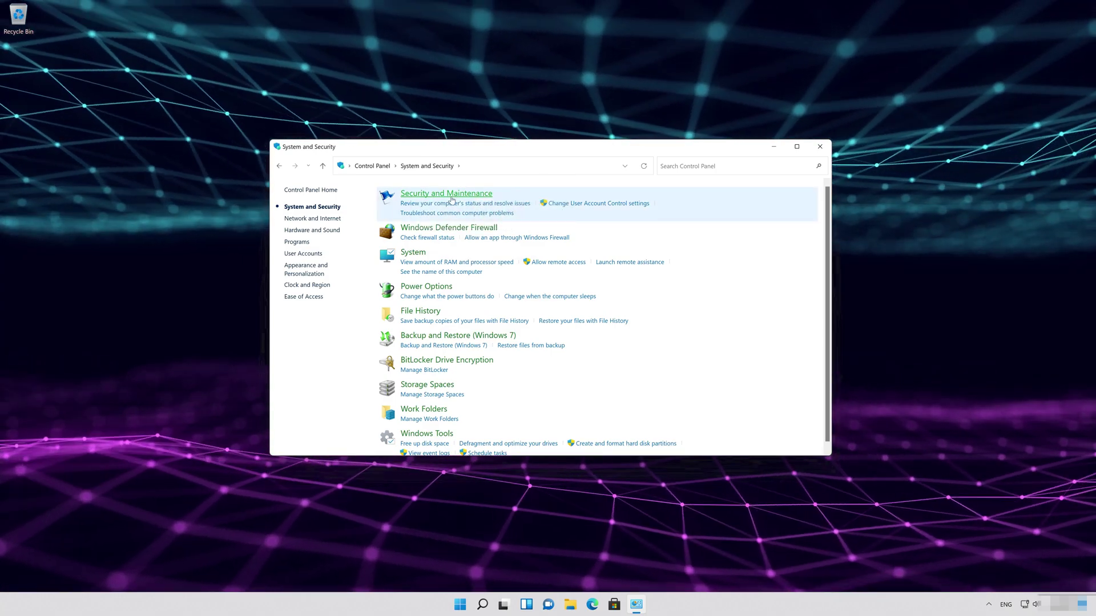
left_click(452, 194)
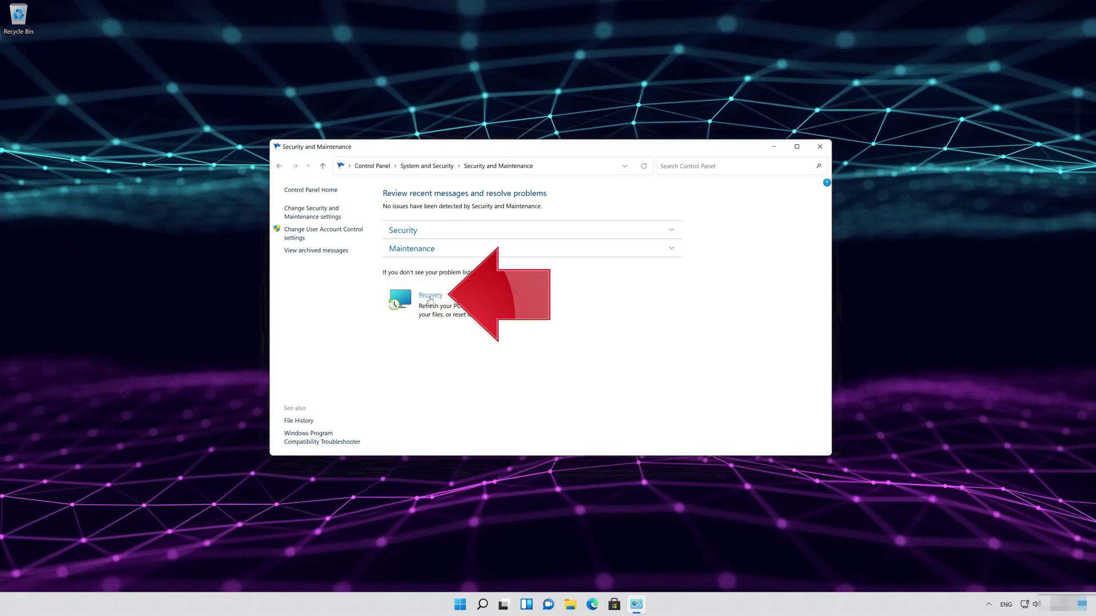
left_click(435, 296)
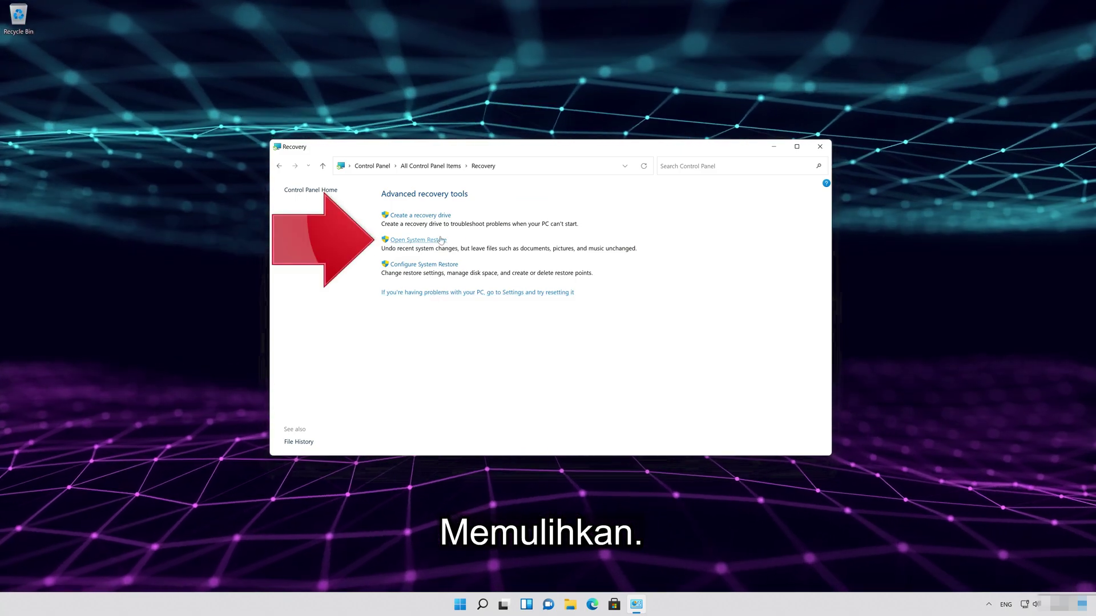
left_click(441, 240)
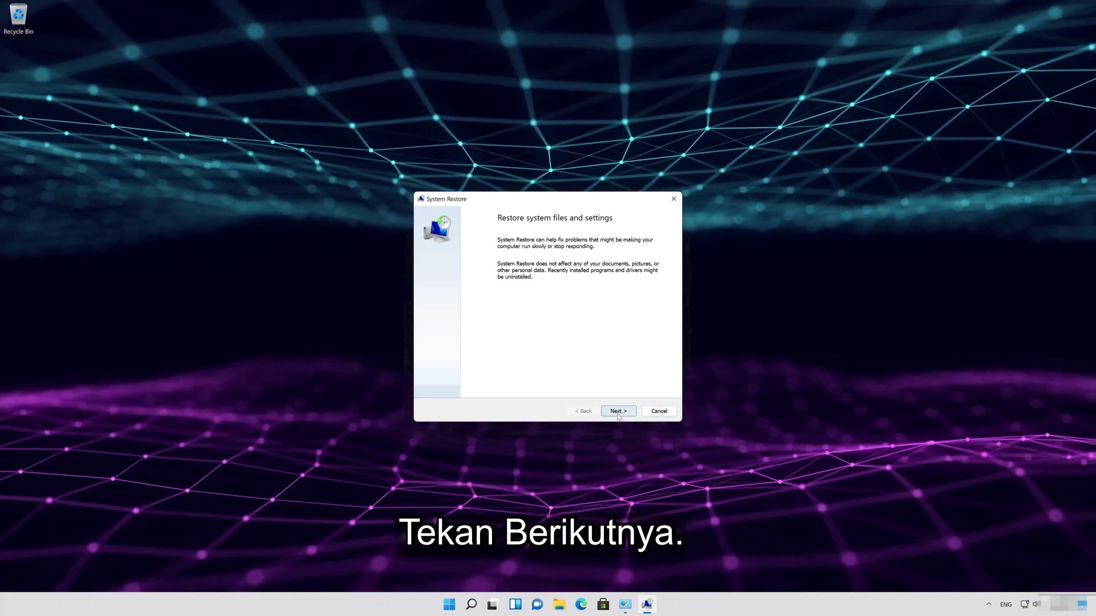
Step: Restore the system to the manual restore point "New restore point" of 8/15/2021 5:28:20 PM, and confirm starting the restore
left_click(618, 412)
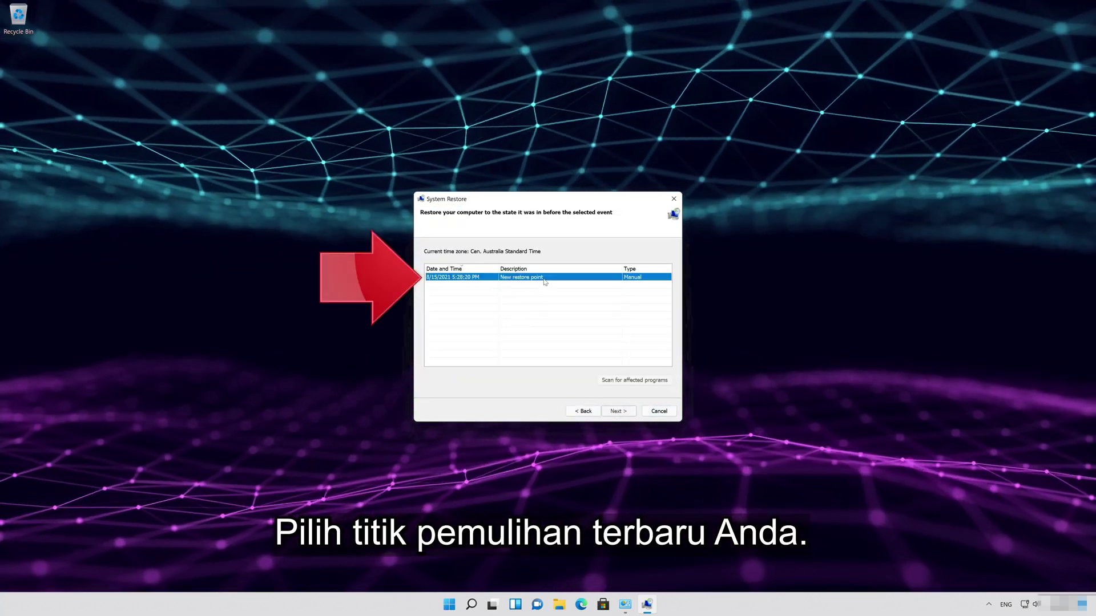
left_click(500, 279)
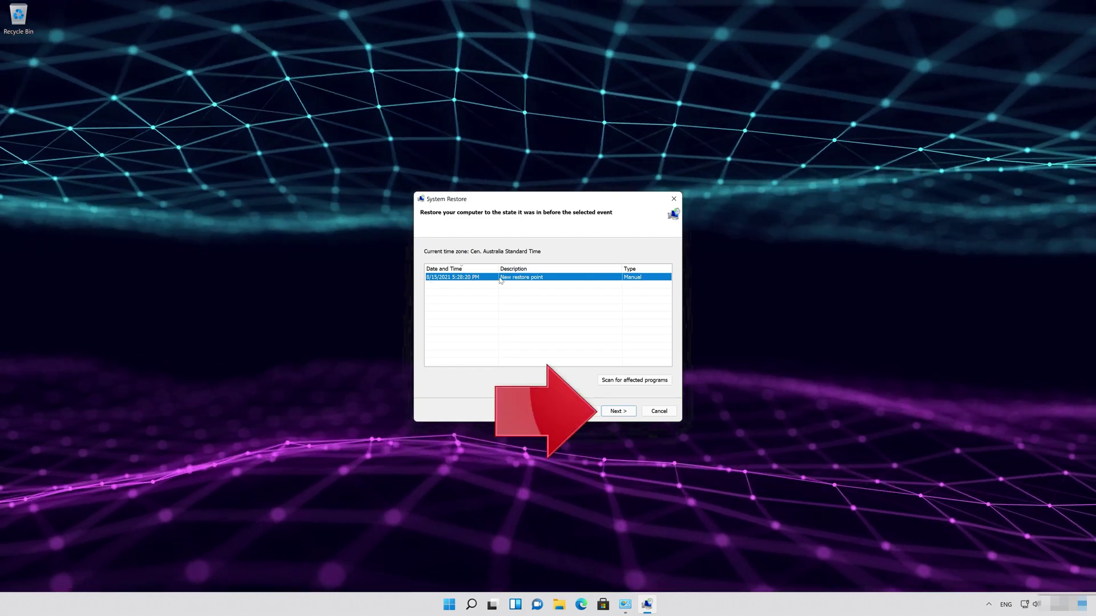
left_click(618, 411)
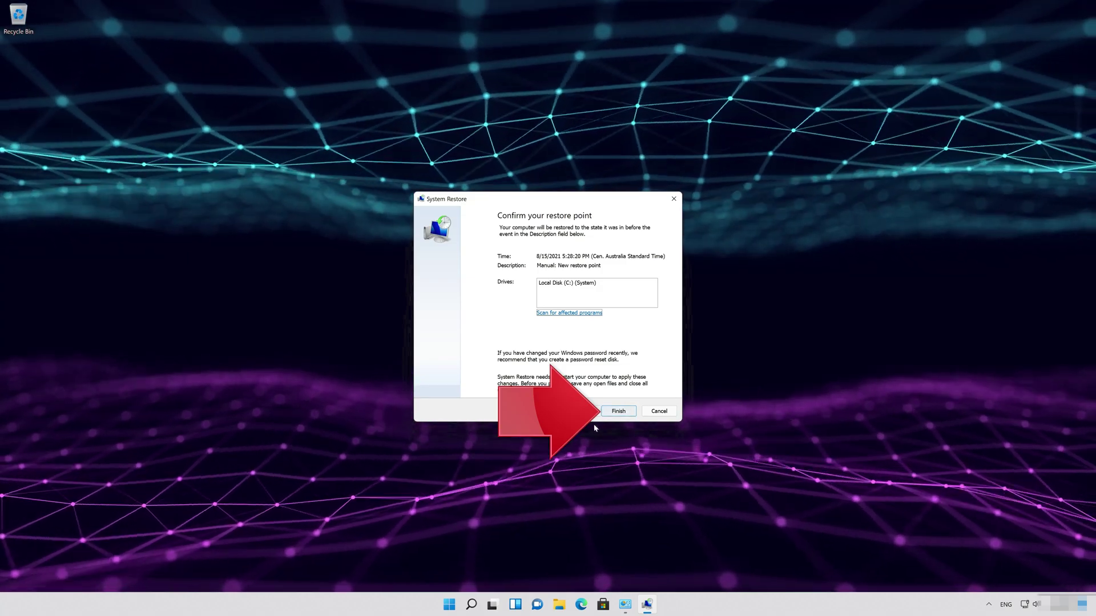
left_click(619, 412)
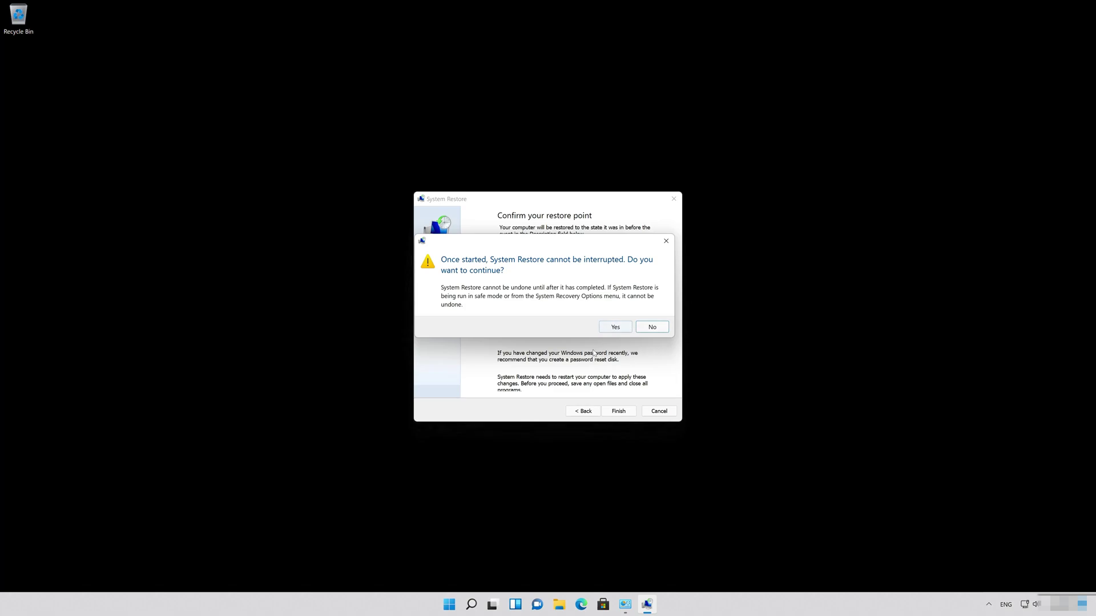
left_click(613, 328)
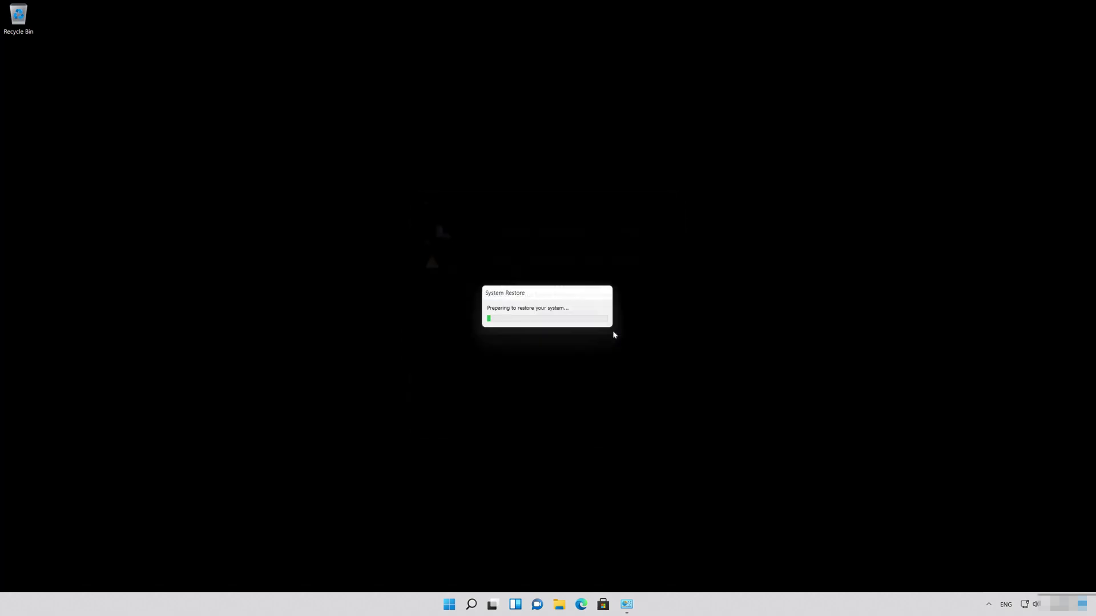